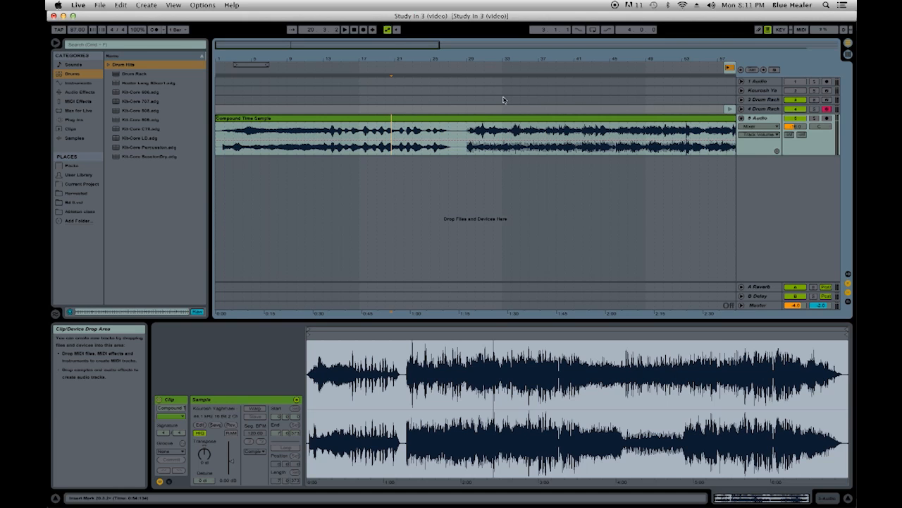
# Step: Play the Compound Time Sample clip from just before bar 29 to find a passage for looping
pyautogui.moveTo(496, 54); pyautogui.dragTo(406, 88)
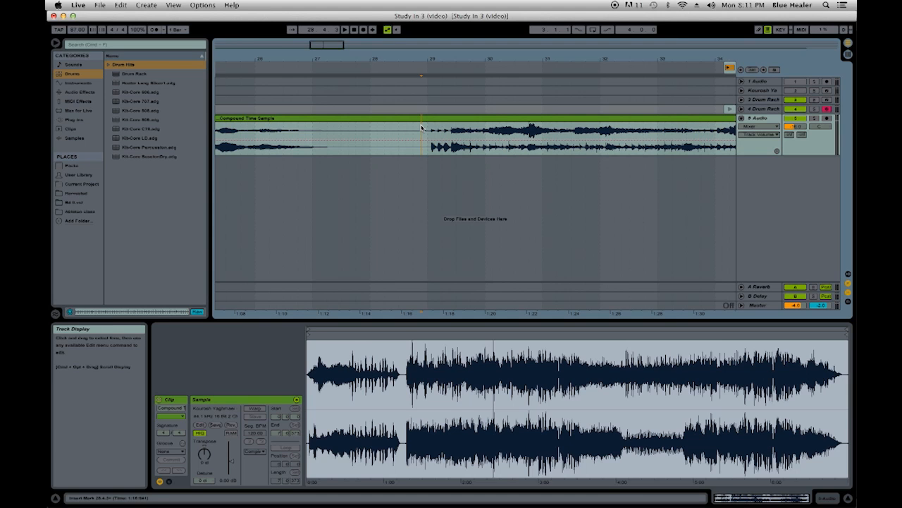
pyautogui.press('space')
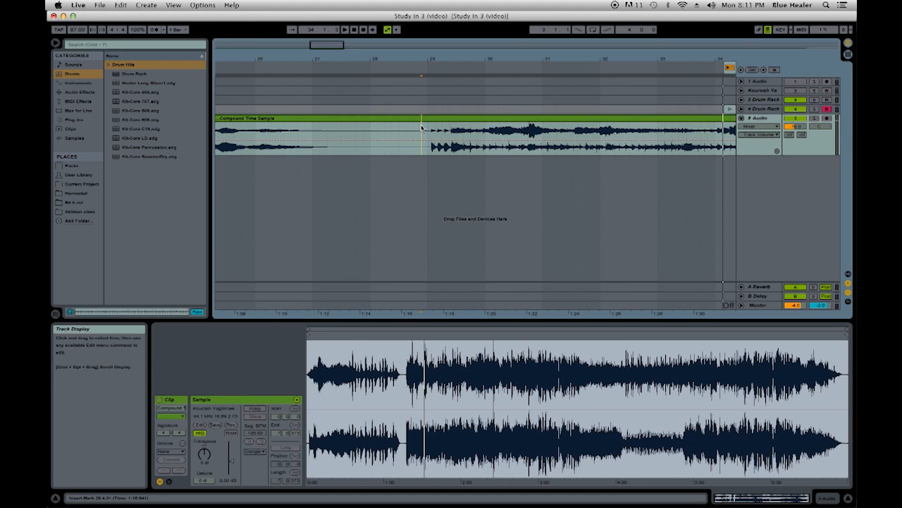
pyautogui.moveTo(461, 53); pyautogui.dragTo(460, 57)
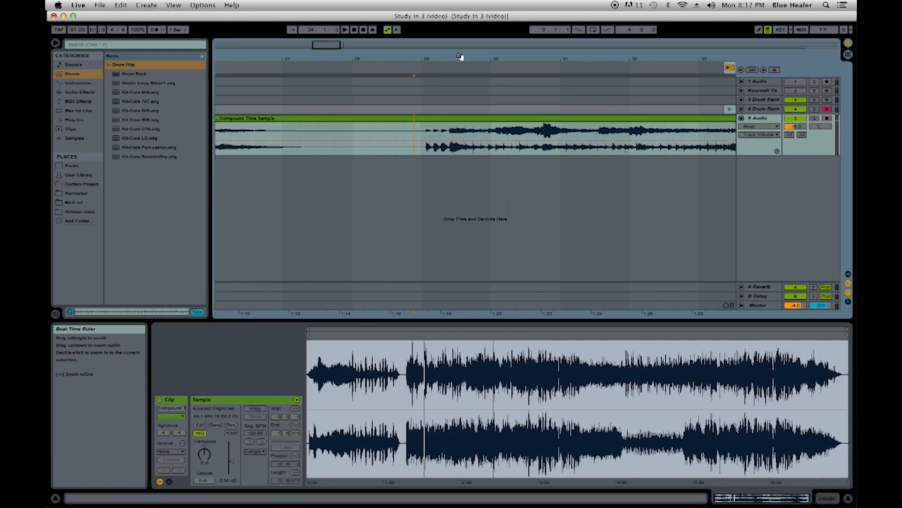
pyautogui.moveTo(462, 56); pyautogui.dragTo(405, 58)
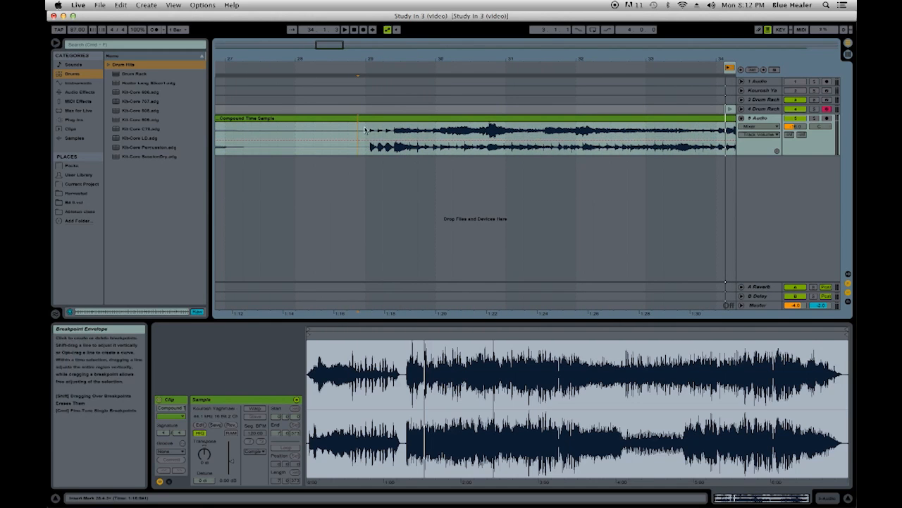
pyautogui.moveTo(383, 62); pyautogui.dragTo(332, 148)
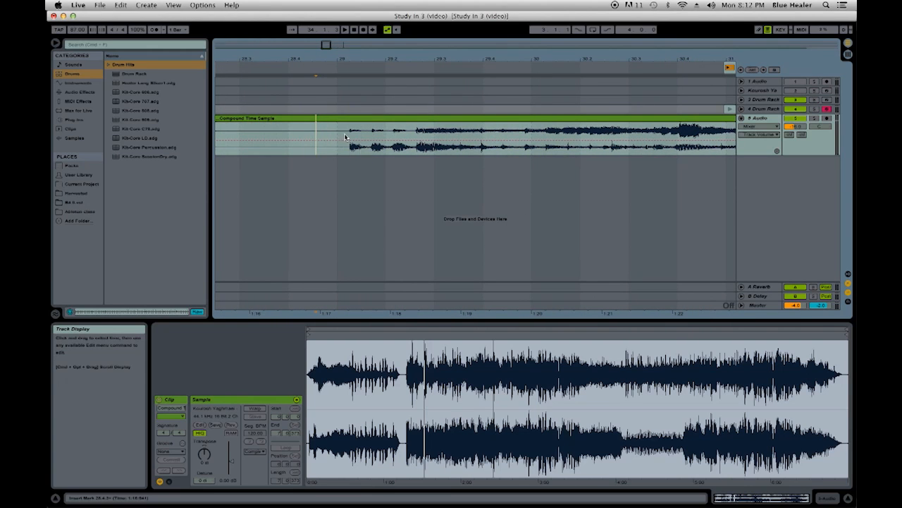
# Step: With grid snapping off, audition the clip from just before bar 29 to locate the passage's first beat
pyautogui.click(334, 134)
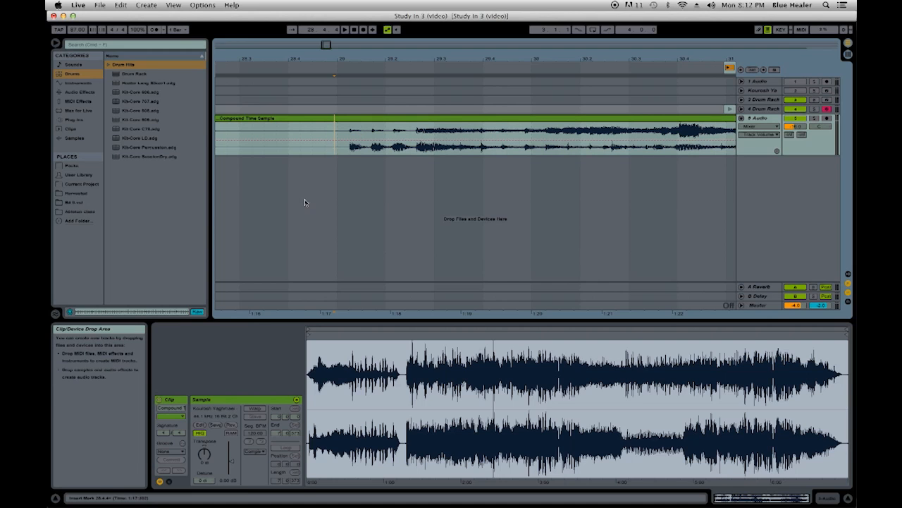
pyautogui.click(313, 125)
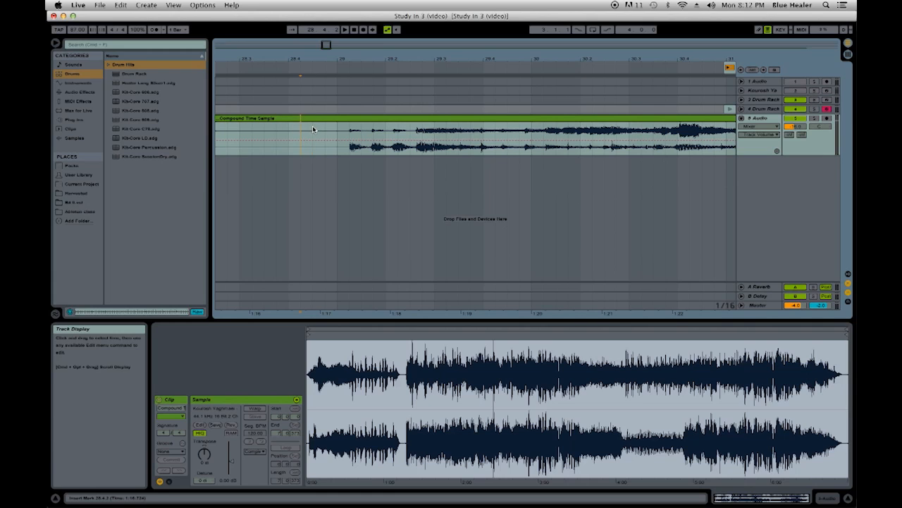
pyautogui.click(314, 130)
pyautogui.press('super+4')
pyautogui.click(333, 126)
pyautogui.moveTo(354, 59); pyautogui.dragTo(354, 67)
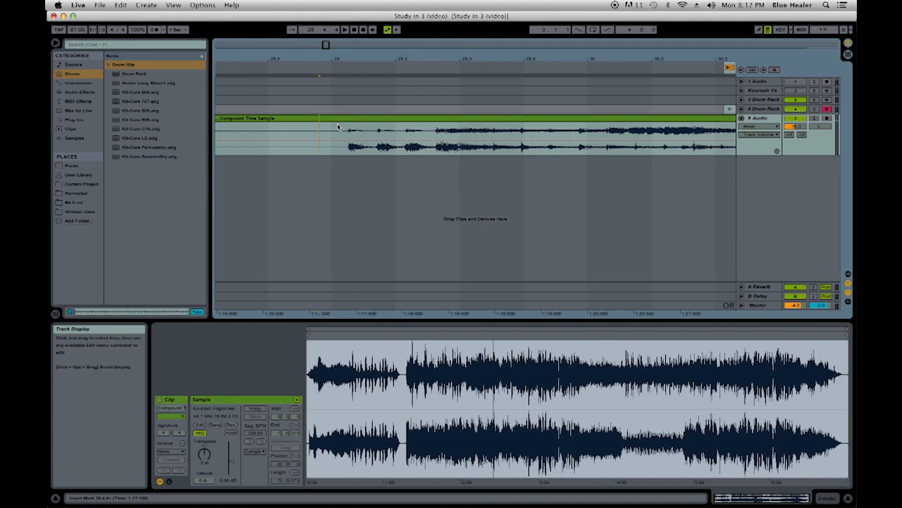
pyautogui.press('space')
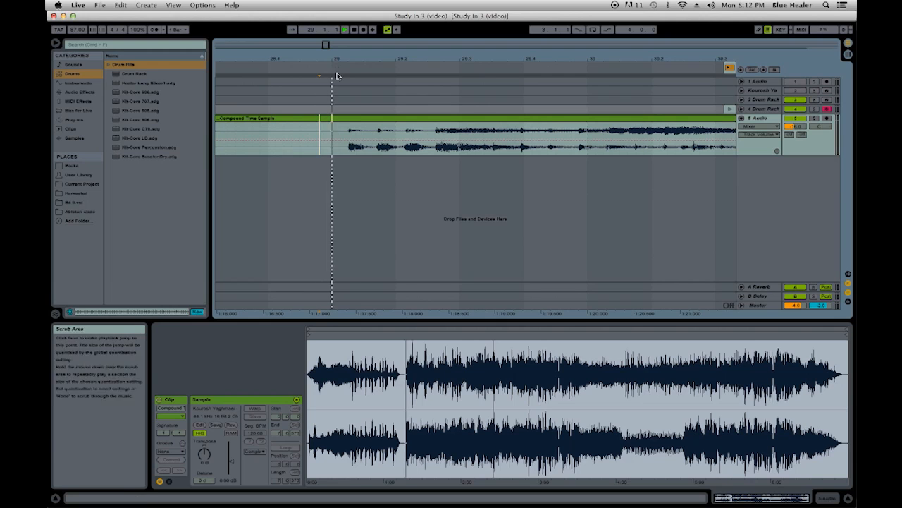
pyautogui.press('space')
# Step: Split the clip at the transient just after 29.2.3 and delete the part before it
pyautogui.moveTo(437, 60); pyautogui.dragTo(437, 106)
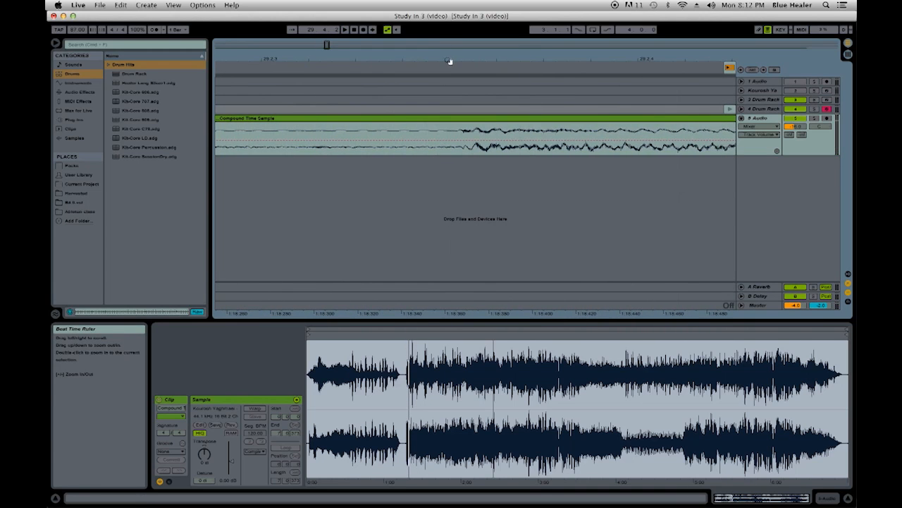
pyautogui.moveTo(447, 59); pyautogui.dragTo(447, 88)
pyautogui.click(492, 151)
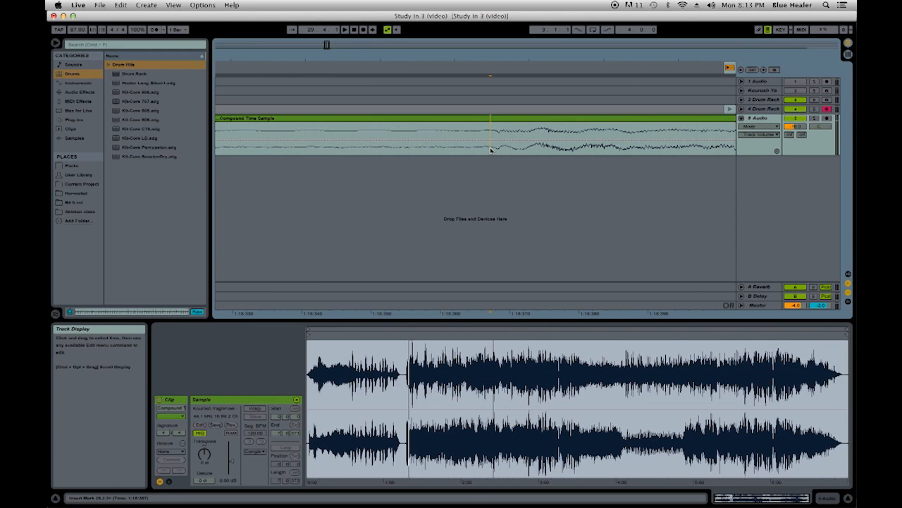
pyautogui.press('super+e')
pyautogui.moveTo(583, 55)
pyautogui.mouseDown()
pyautogui.moveTo(583, 71)
pyautogui.moveTo(580, 52)
pyautogui.moveTo(423, 44)
pyautogui.moveTo(339, 54)
pyautogui.mouseUp()
pyautogui.click(297, 120)
pyautogui.press('Delete')
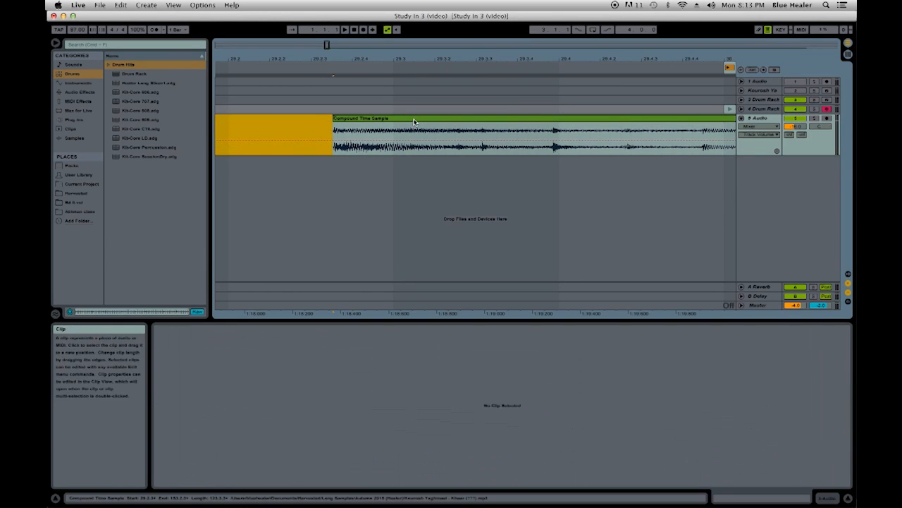
# Step: Play the remaining clip from its new start and locate the loop's end point just after bar 32
pyautogui.click(414, 121)
pyautogui.press('space')
pyautogui.moveTo(493, 62); pyautogui.dragTo(297, 51)
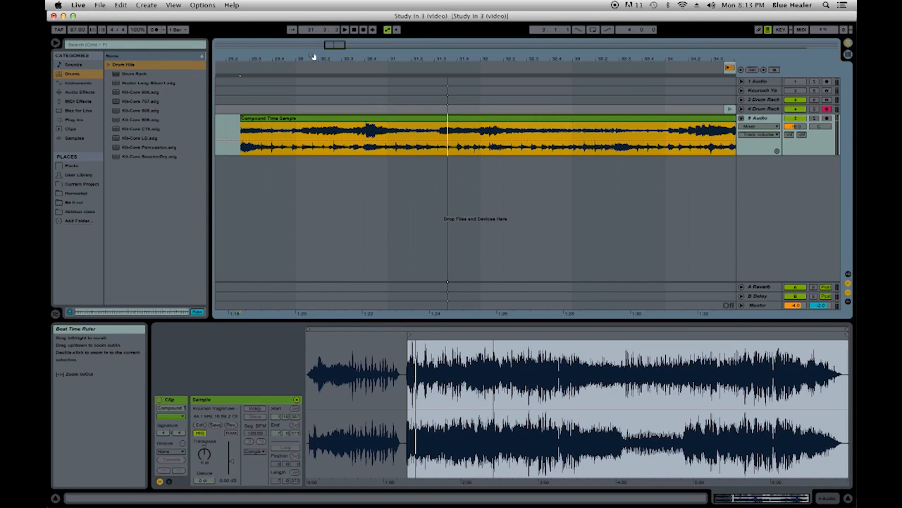
pyautogui.press('space')
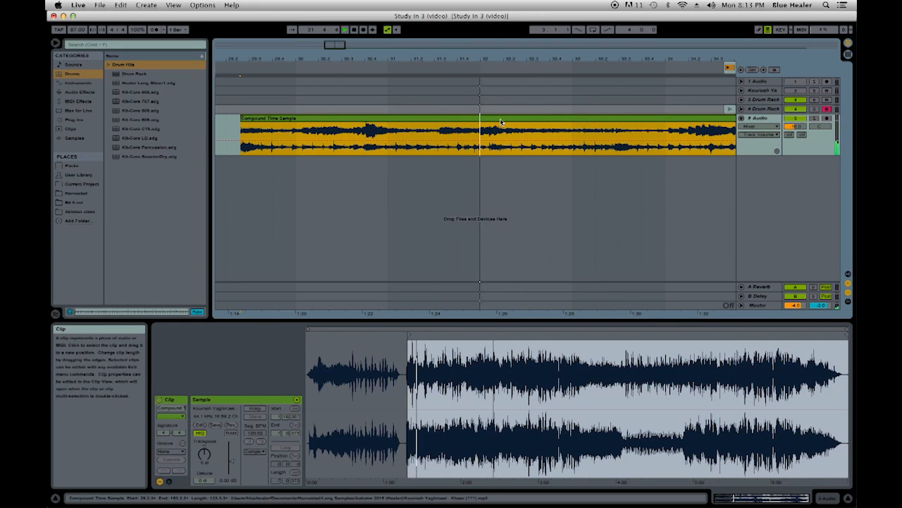
pyautogui.moveTo(488, 59); pyautogui.dragTo(491, 119)
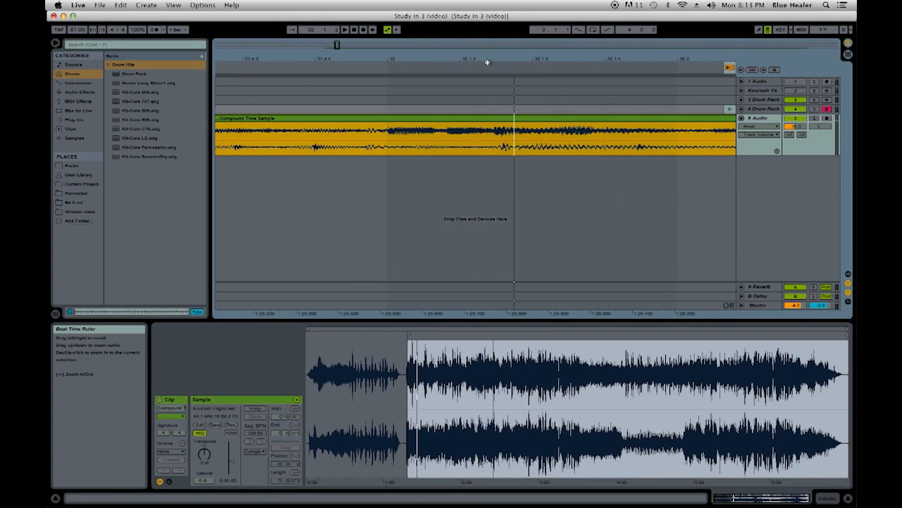
pyautogui.click(500, 149)
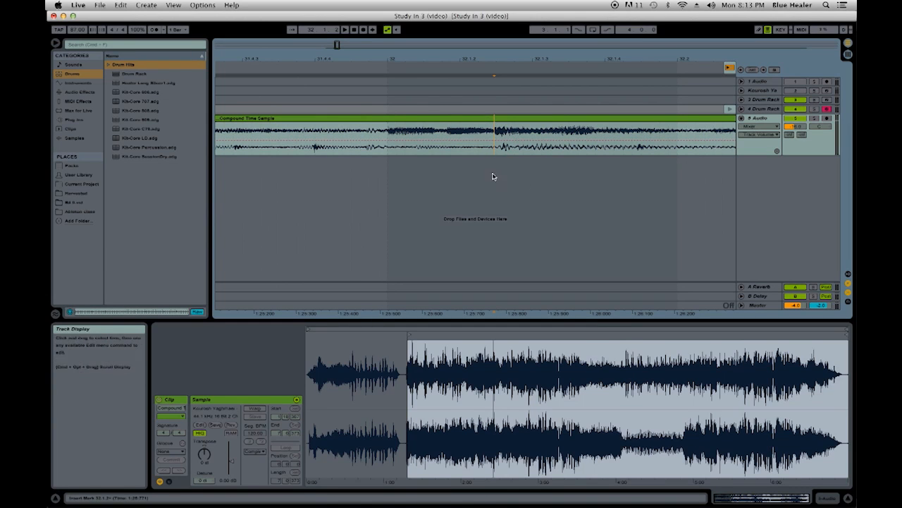
pyautogui.click(251, 133)
pyautogui.click(235, 133)
pyautogui.press('space')
pyautogui.press('space')
# Step: Split the clip at the transient between 32.1.2 and 32.1.3 and delete everything after it
pyautogui.click(498, 150)
pyautogui.moveTo(507, 62); pyautogui.dragTo(506, 61)
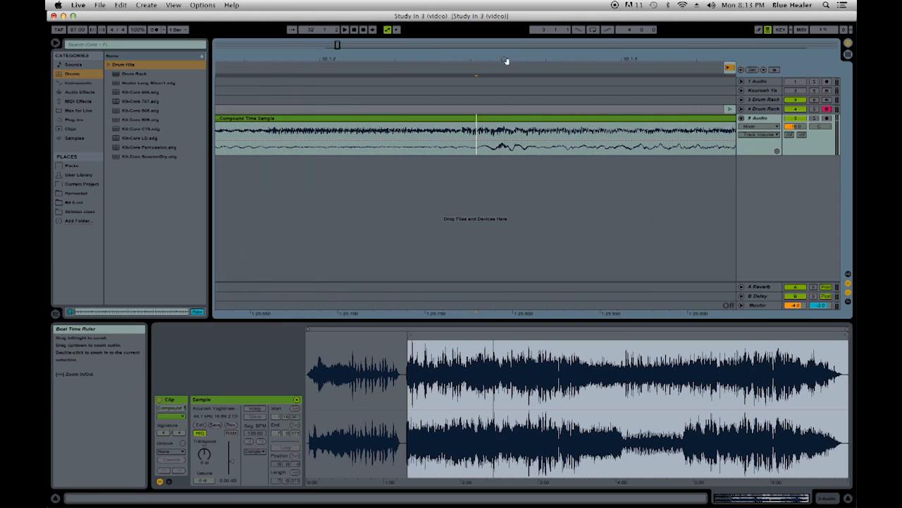
pyautogui.click(482, 152)
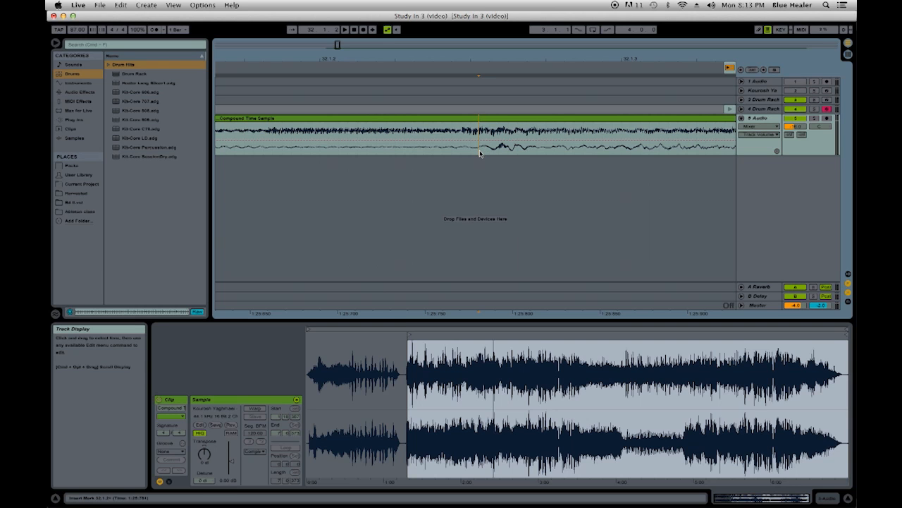
pyautogui.press('super+e')
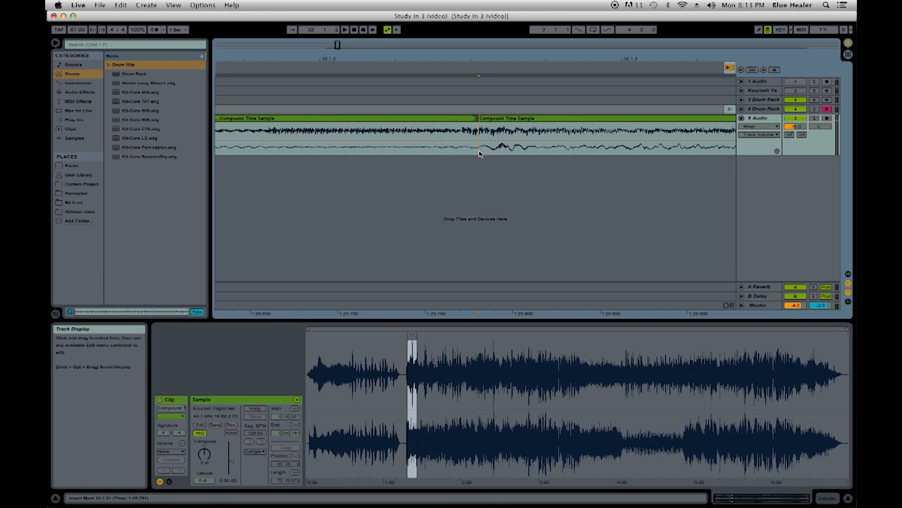
pyautogui.click(522, 118)
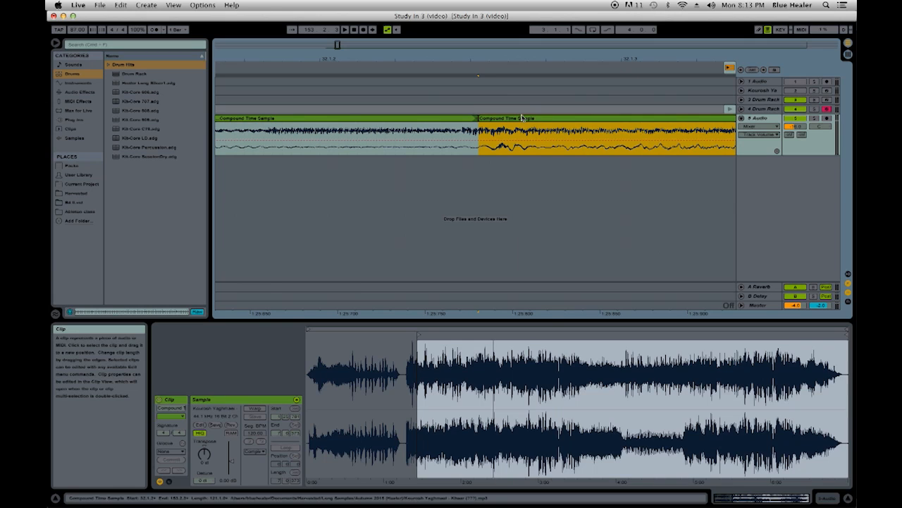
pyautogui.press('Delete')
pyautogui.moveTo(486, 59)
pyautogui.mouseDown()
pyautogui.moveTo(487, 50)
pyautogui.moveTo(488, 57)
pyautogui.mouseUp()
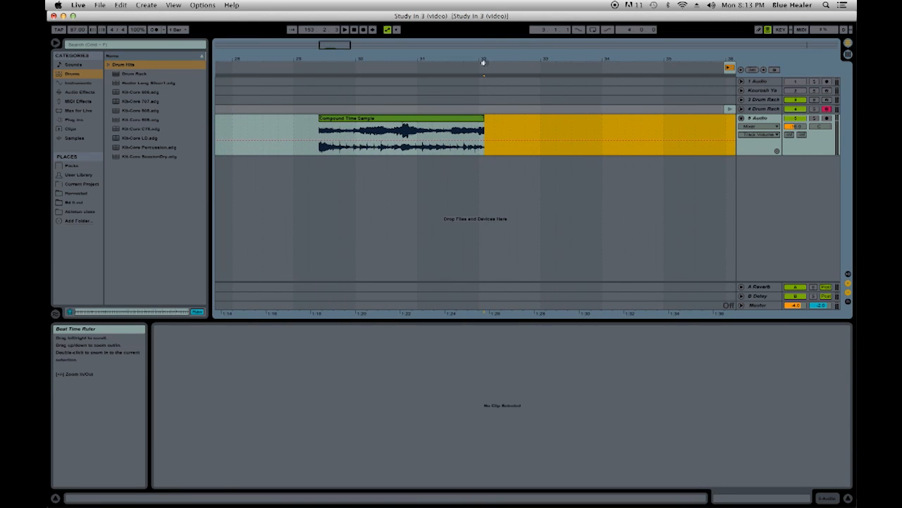
# Step: Play the trimmed clip from just before its start through to its end to check the cut
pyautogui.click(312, 127)
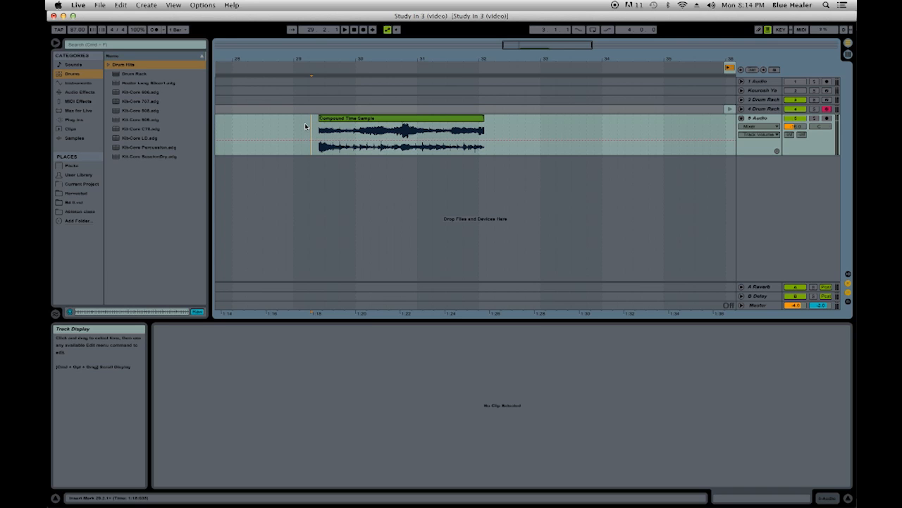
pyautogui.press('space')
pyautogui.press('space')
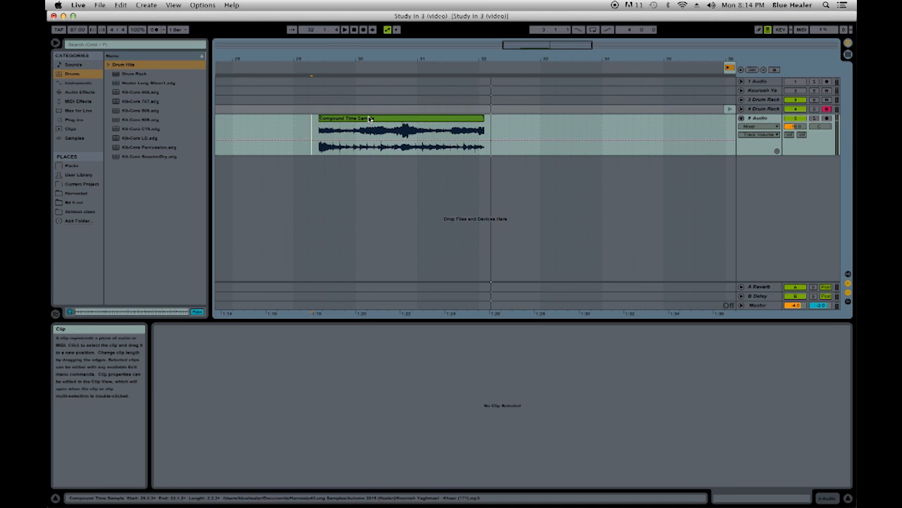
# Step: Consolidate the trimmed clip and copy it into the 5 Audio track's scene 5 slot in Session View
pyautogui.click(369, 118)
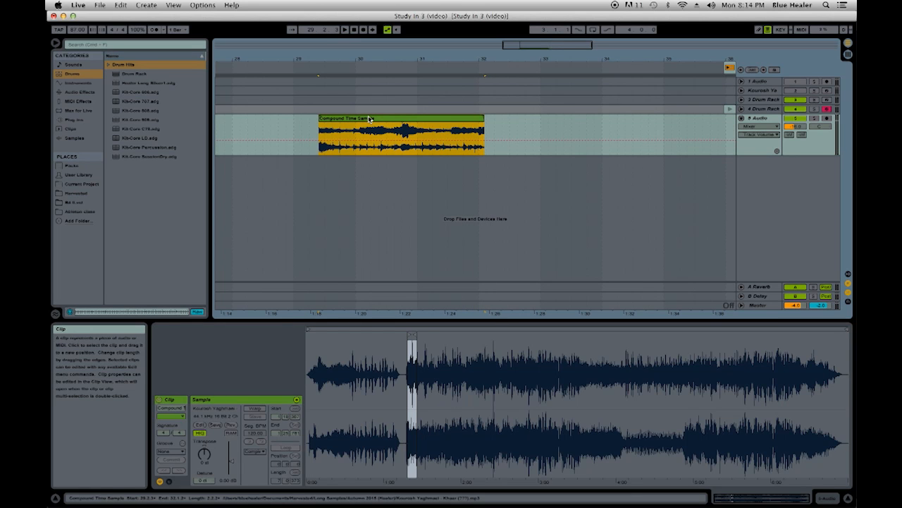
pyautogui.press('super+j')
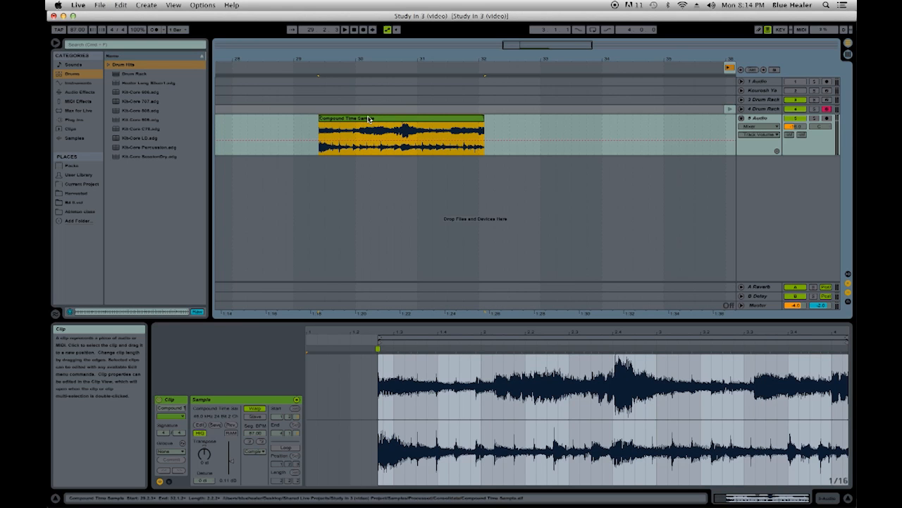
pyautogui.click(847, 54)
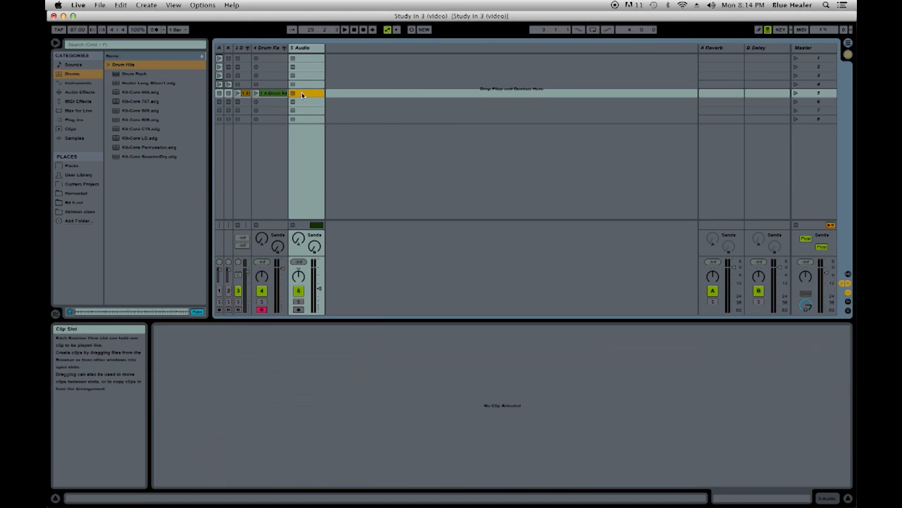
pyautogui.press('super+v')
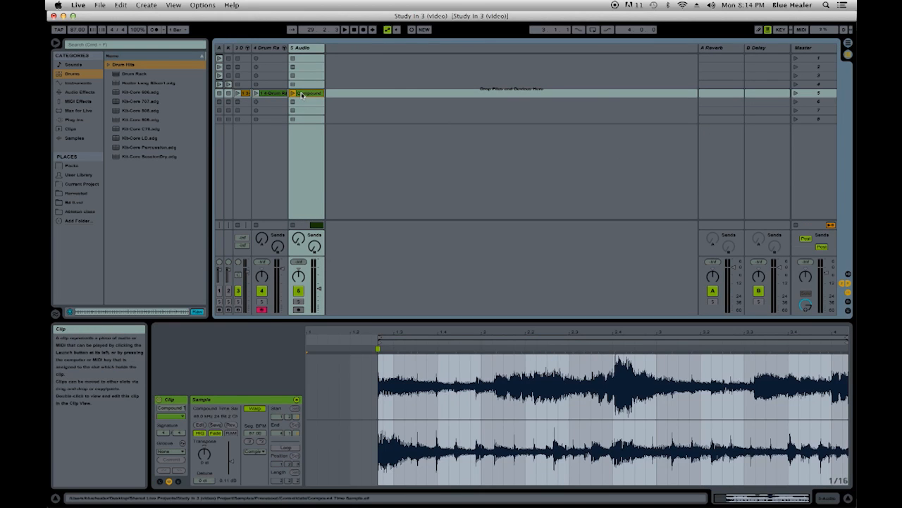
# Step: Narrow the 3 Drum Rack track, and move track 4's drum clip to scene 1 and the Compound clip to scene 2
pyautogui.click(249, 47)
pyautogui.moveTo(251, 47); pyautogui.dragTo(242, 47)
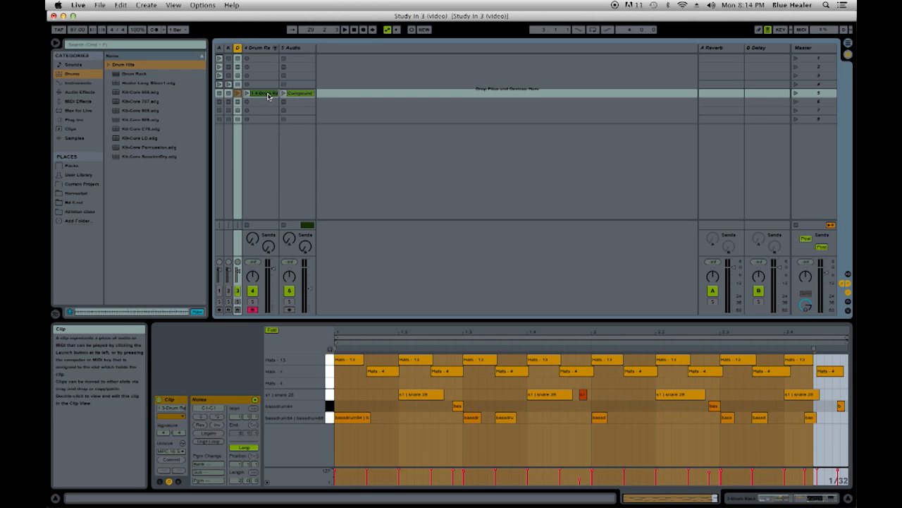
pyautogui.click(259, 64)
pyautogui.moveTo(258, 64); pyautogui.dragTo(259, 59)
pyautogui.moveTo(305, 94); pyautogui.dragTo(305, 71)
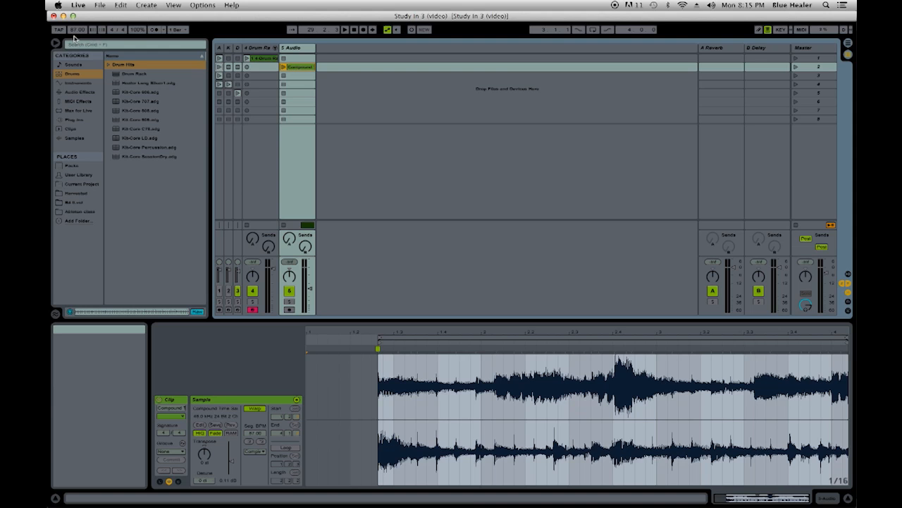
# Step: Warp the Compound sample as a 4-bar loop and launch the clip
pyautogui.rightClick(500, 377)
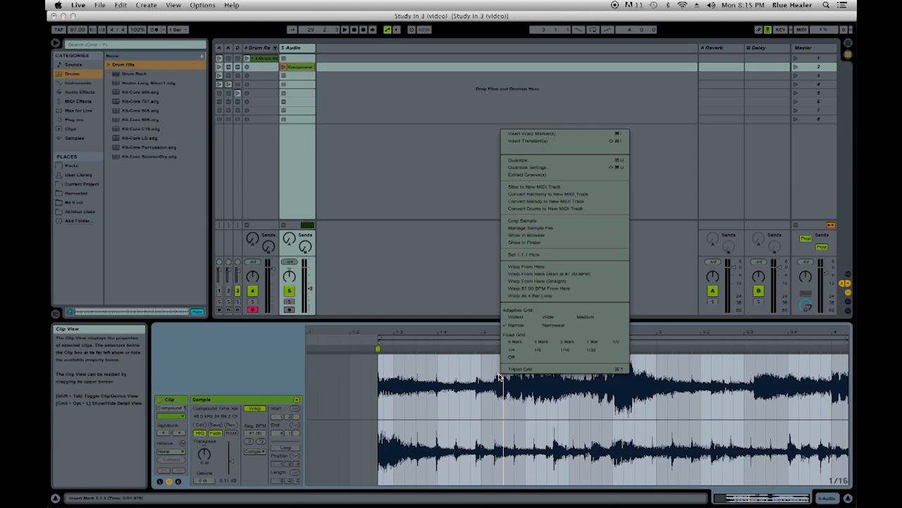
pyautogui.click(561, 296)
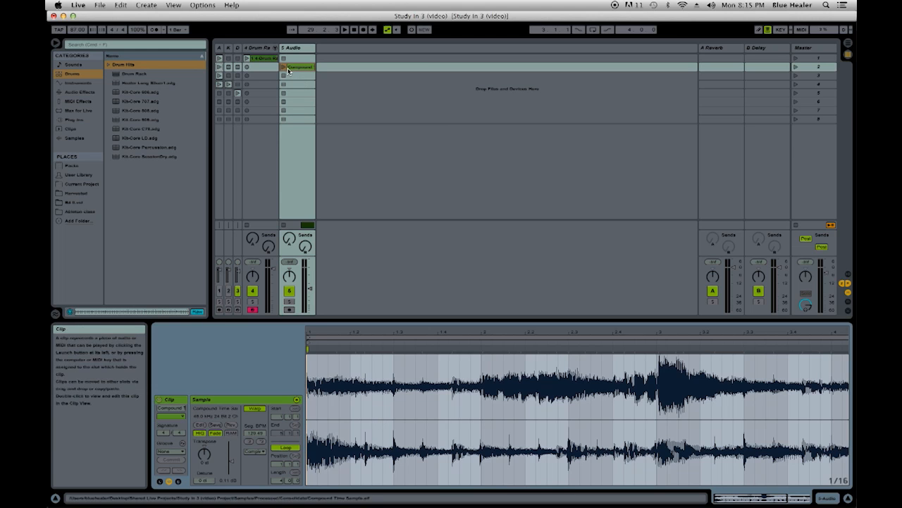
pyautogui.click(283, 67)
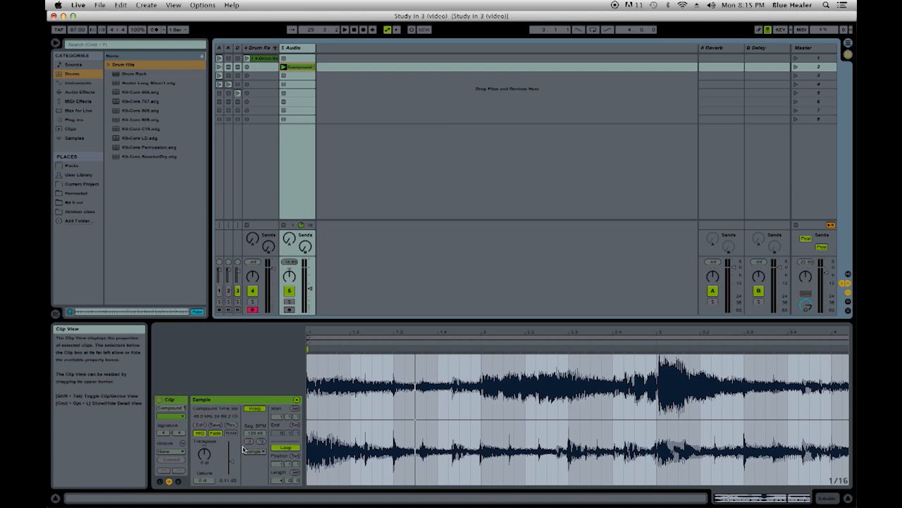
# Step: Try halving the sample's original tempo and listen to the loop, and double the tempo back
pyautogui.click(250, 443)
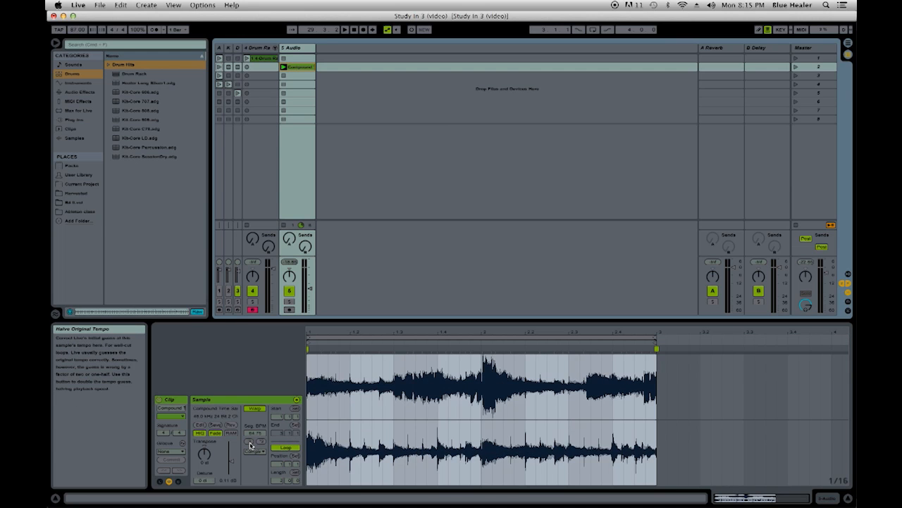
pyautogui.press('space')
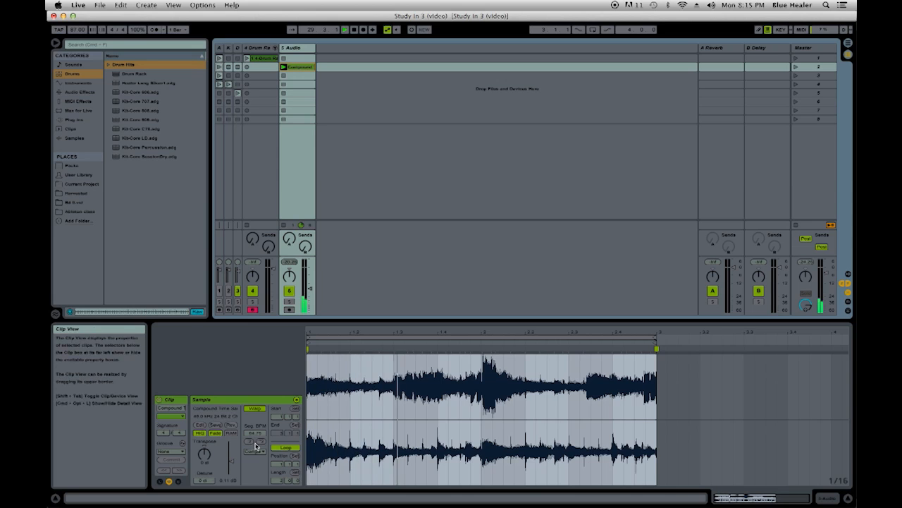
pyautogui.click(260, 442)
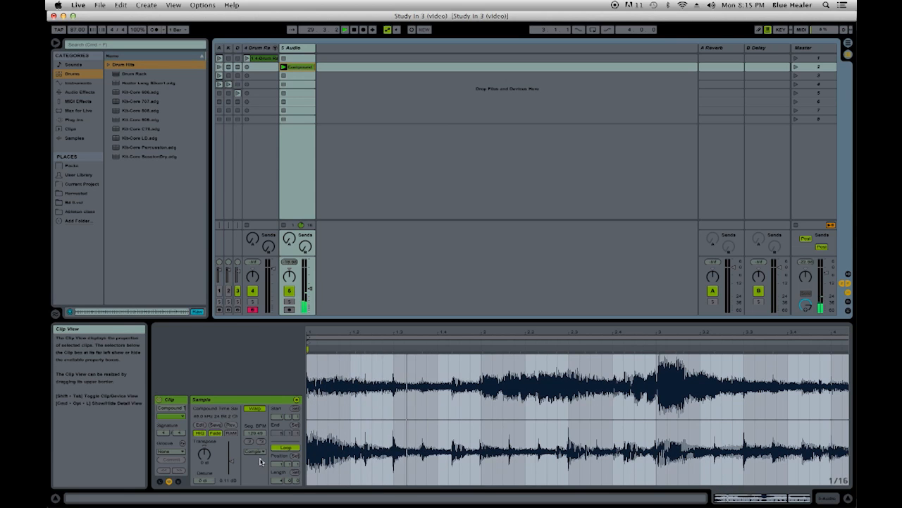
# Step: Set the Compound clip's warp mode to Re-Pitch and listen to the whole loop
pyautogui.click(261, 452)
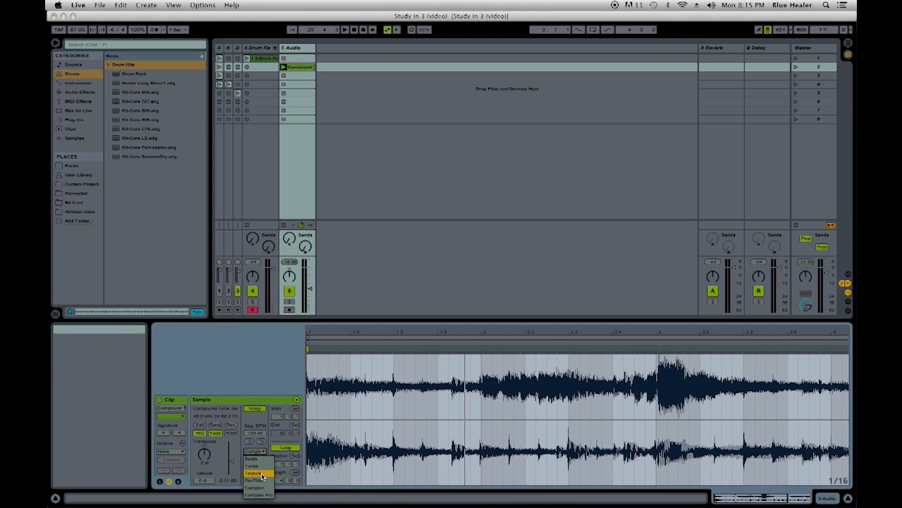
pyautogui.click(261, 482)
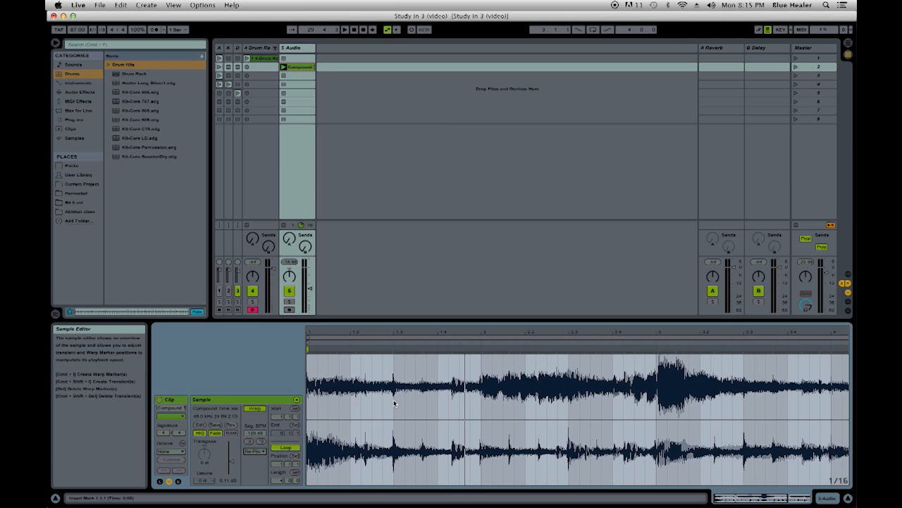
pyautogui.press('space')
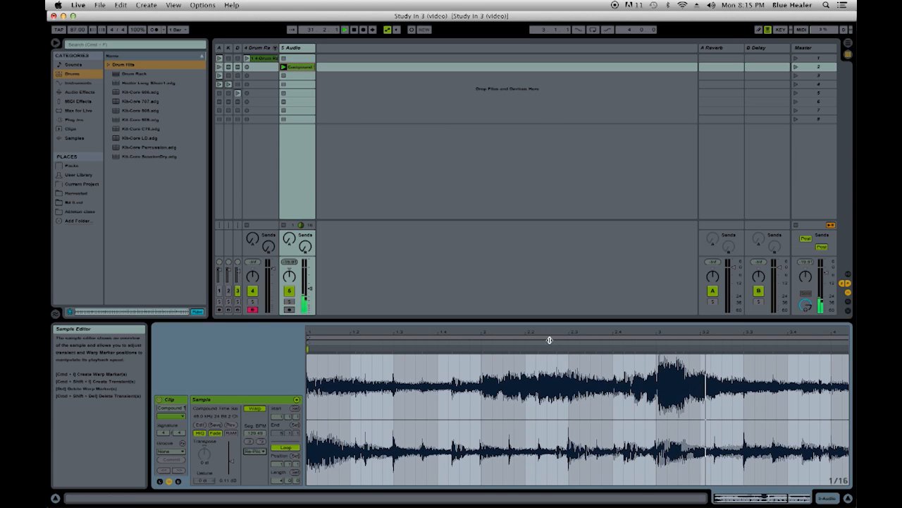
pyautogui.moveTo(556, 333); pyautogui.dragTo(554, 307)
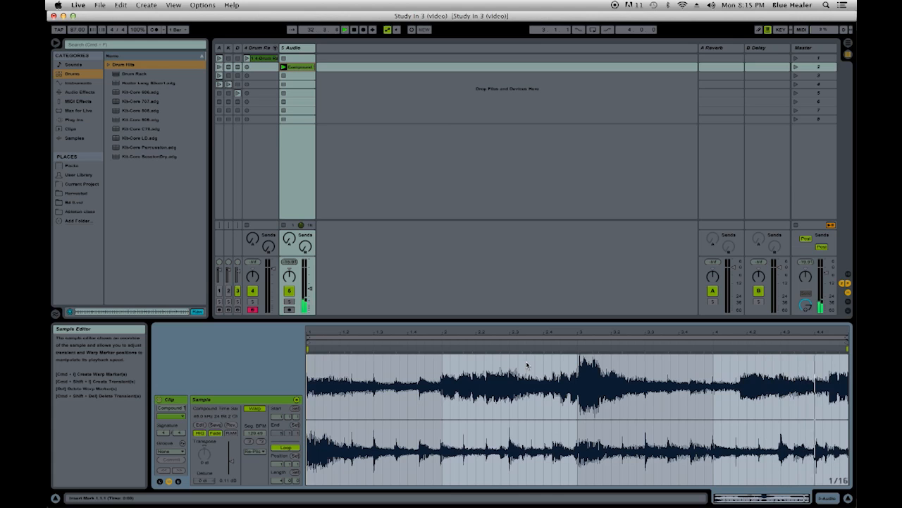
pyautogui.press('space')
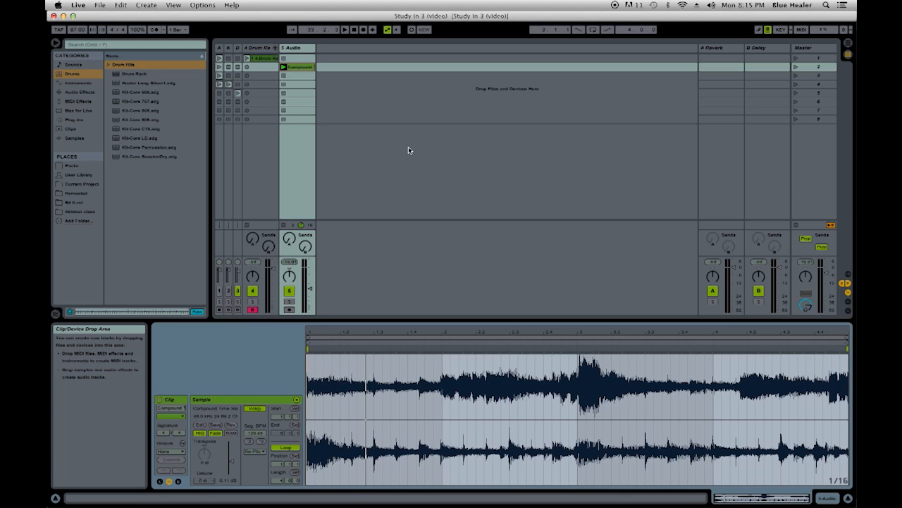
# Step: Play track 4's drum clip together with the Compound loop, and stop the drum clip and playback
pyautogui.click(248, 59)
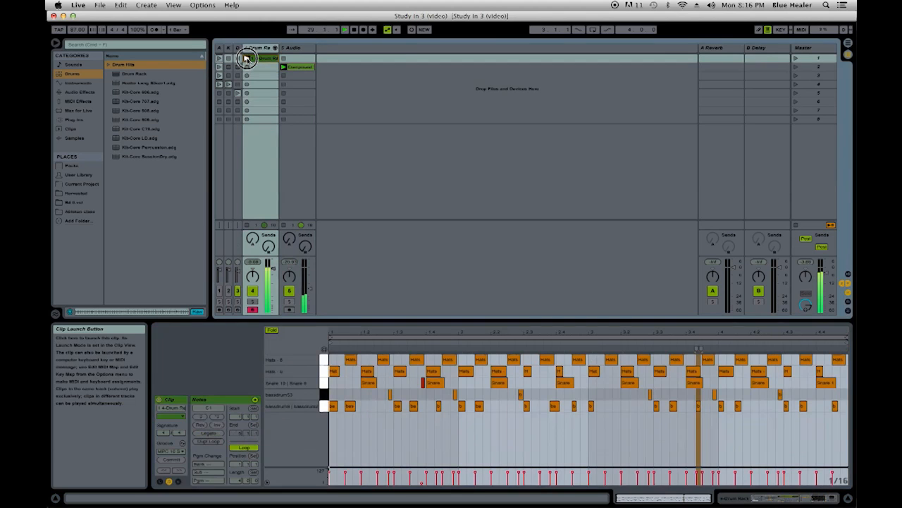
pyautogui.click(296, 69)
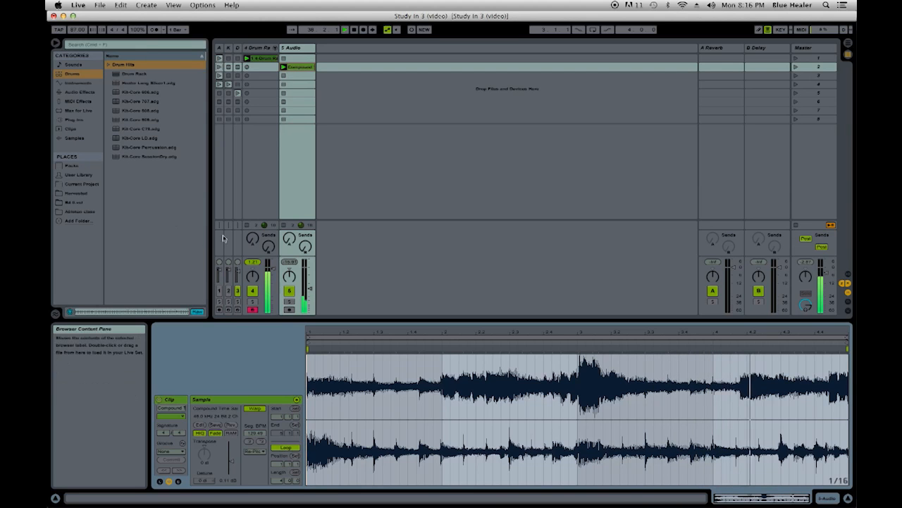
pyautogui.click(246, 227)
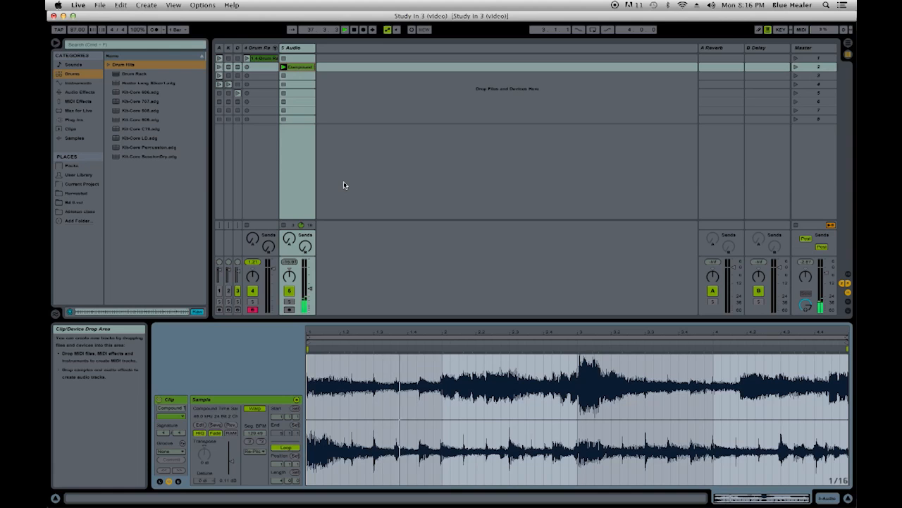
pyautogui.press('space')
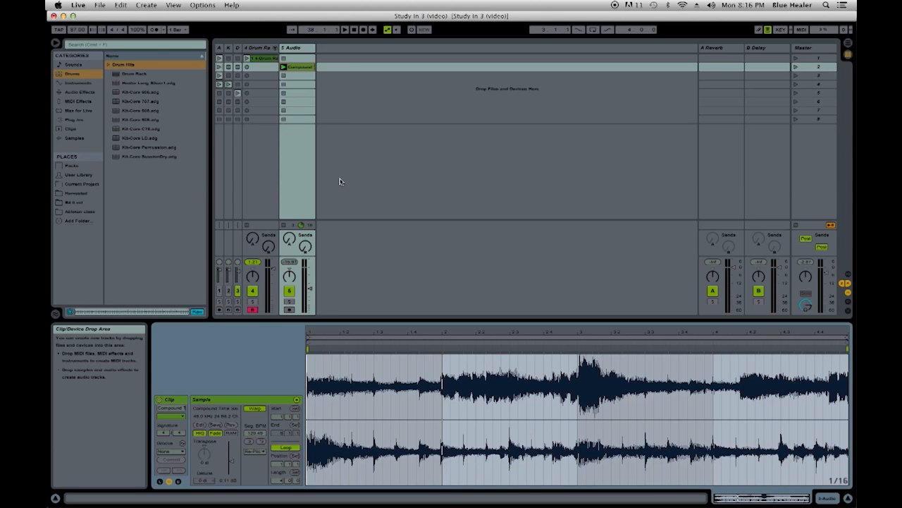
# Step: Return to the Arrangement, switch playback back to it, and audition the Compound Time Sample clip from its start
pyautogui.click(851, 45)
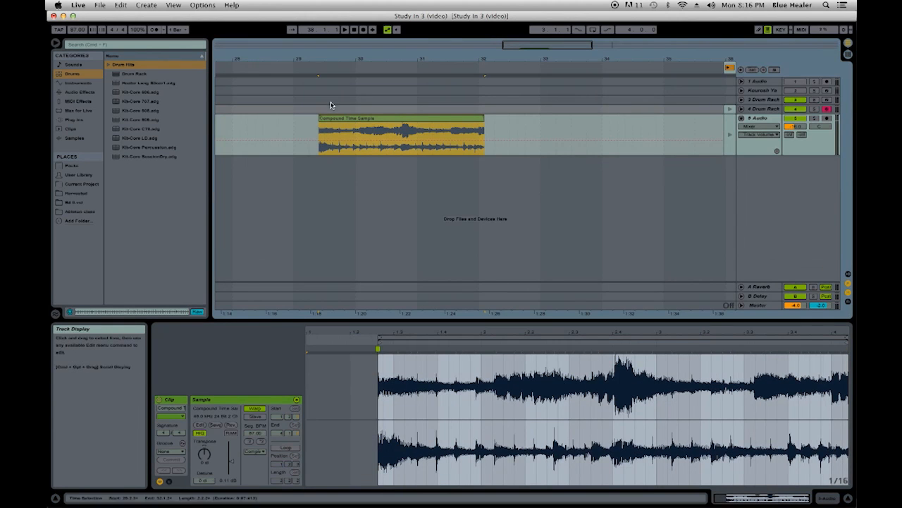
pyautogui.click(729, 68)
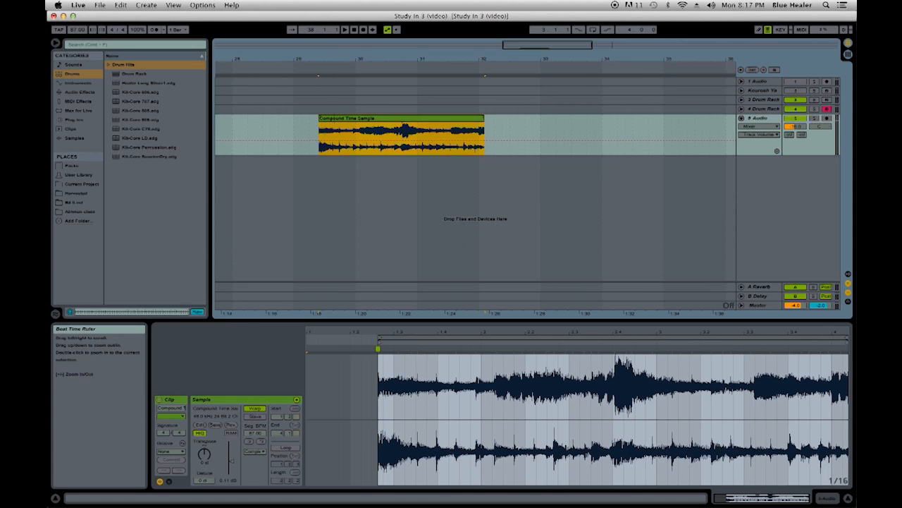
pyautogui.moveTo(336, 46); pyautogui.dragTo(337, 53)
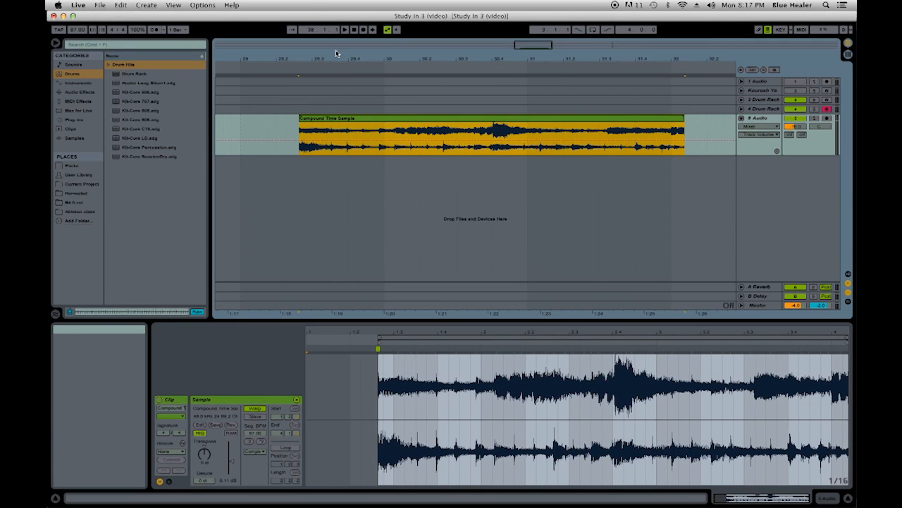
pyautogui.click(297, 128)
pyautogui.moveTo(314, 58); pyautogui.dragTo(265, 62)
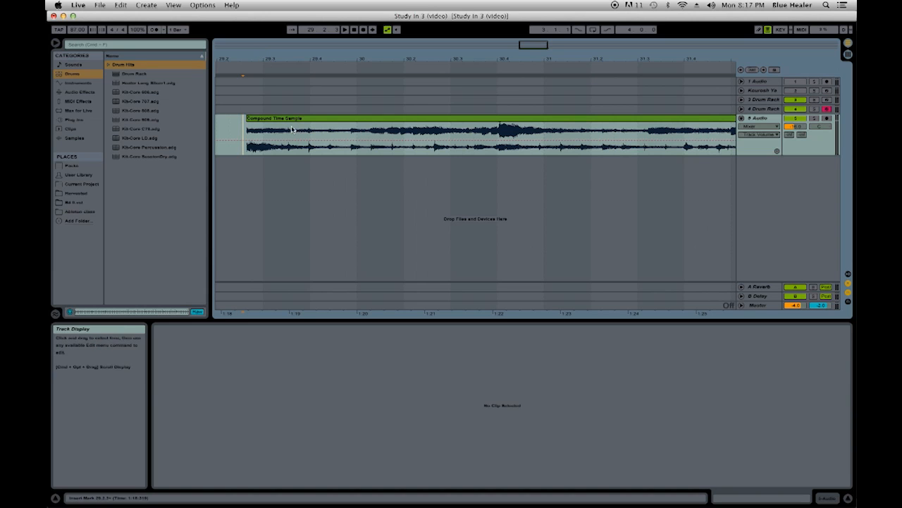
pyautogui.moveTo(260, 63); pyautogui.dragTo(280, 93)
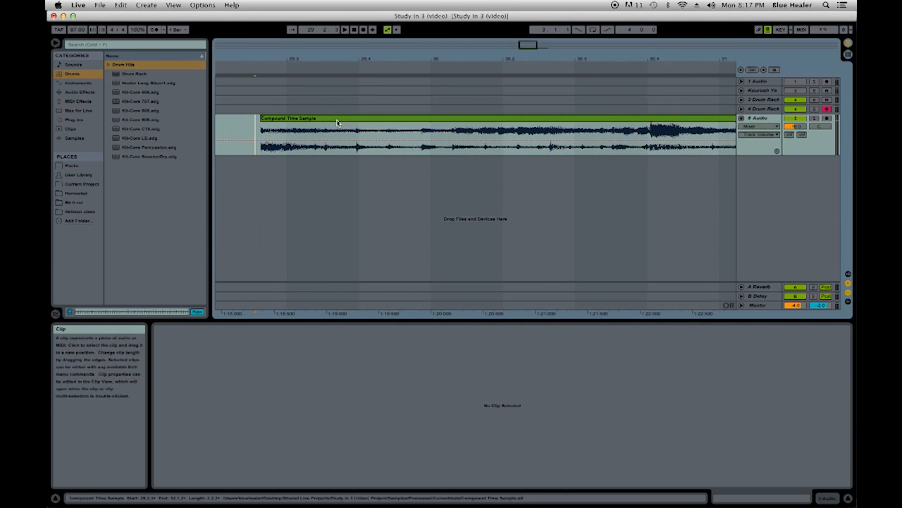
pyautogui.press('space')
pyautogui.moveTo(279, 59); pyautogui.dragTo(280, 70)
pyautogui.press('space')
pyautogui.press('space')
# Step: Split the Compound Time Sample clip at the drum hit just before 29.4
pyautogui.click(309, 119)
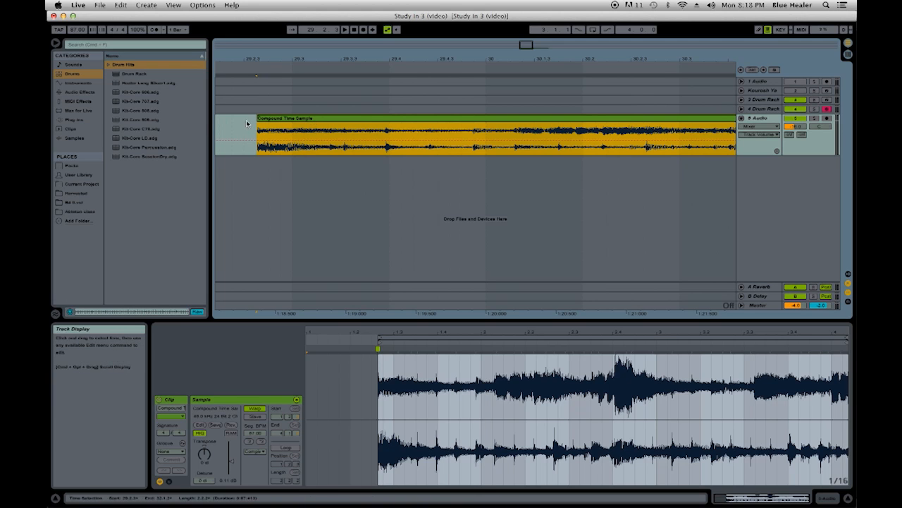
pyautogui.click(246, 120)
pyautogui.click(282, 119)
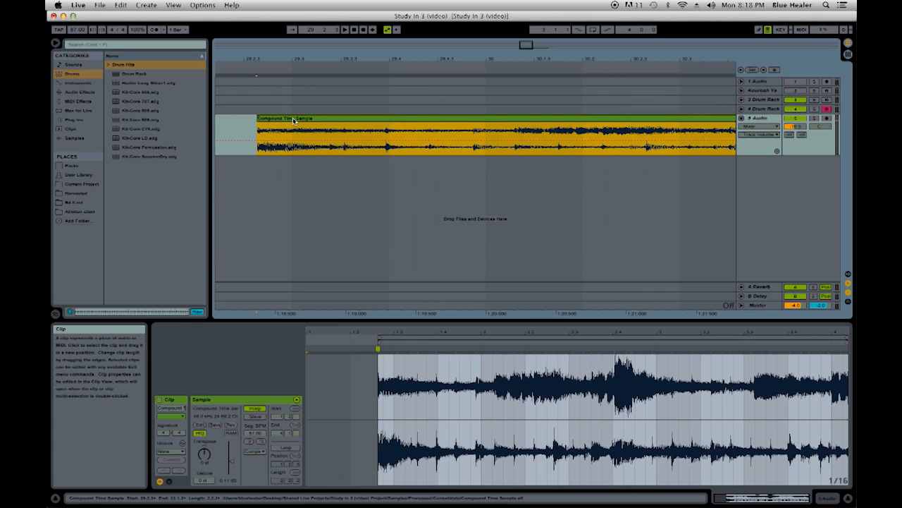
pyautogui.click(385, 131)
pyautogui.moveTo(385, 59); pyautogui.dragTo(392, 144)
pyautogui.click(391, 150)
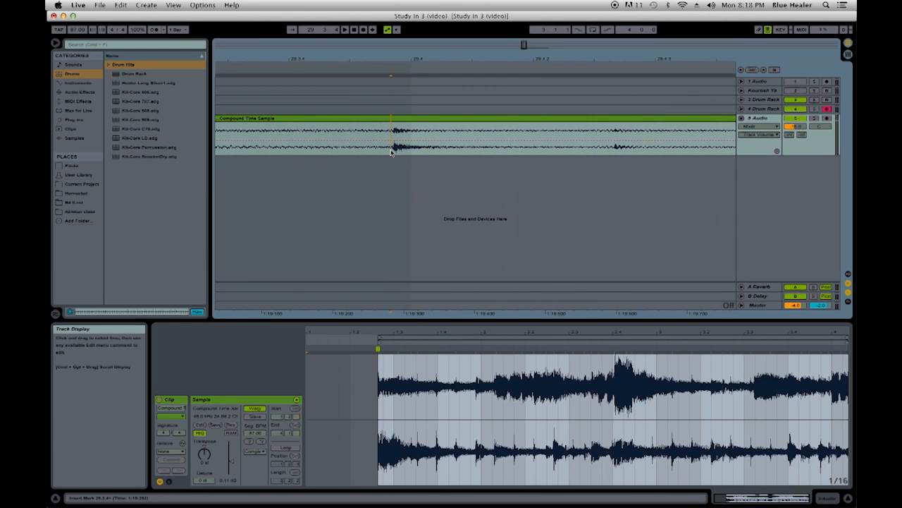
pyautogui.press('super+e')
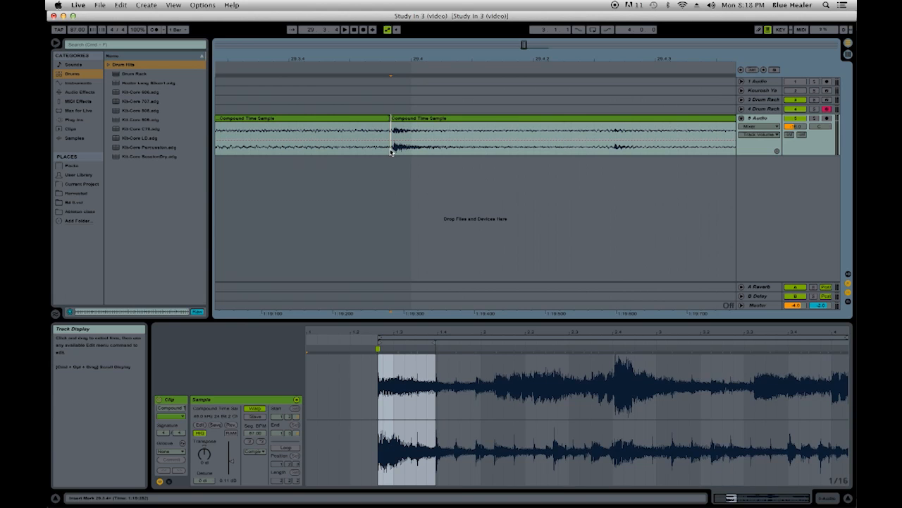
# Step: Shift the longer piece slightly later and the short first piece slightly earlier, leaving a gap between them
pyautogui.moveTo(374, 54); pyautogui.dragTo(374, 43)
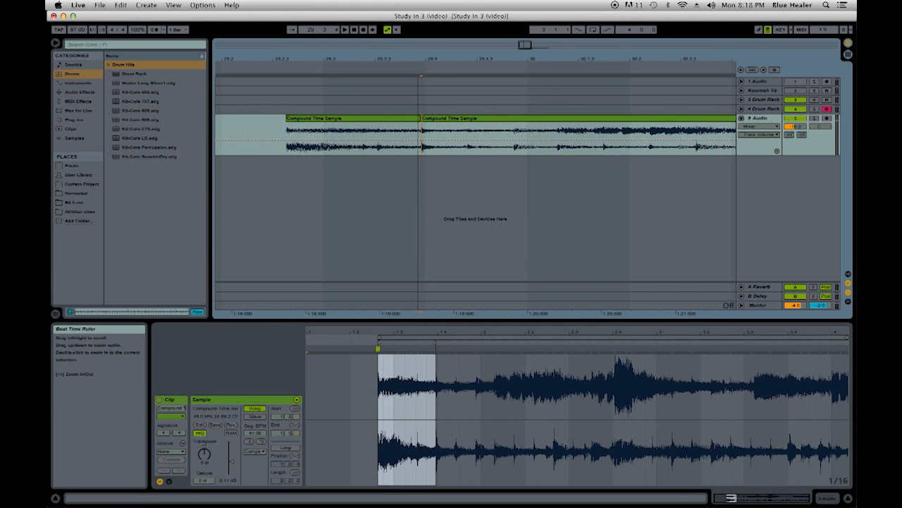
pyautogui.moveTo(447, 119); pyautogui.dragTo(471, 119)
pyautogui.moveTo(313, 117); pyautogui.dragTo(287, 120)
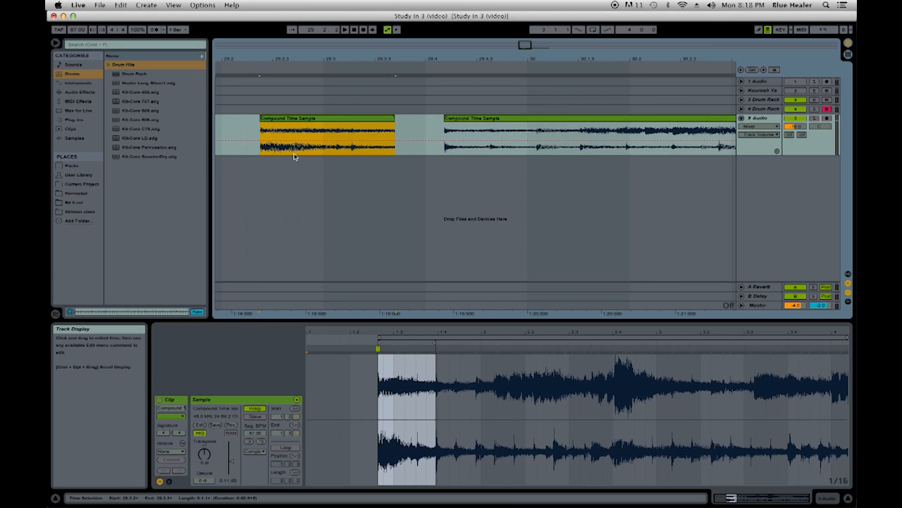
# Step: Loop the short first piece in the Arrangement and listen to it
pyautogui.click(315, 120)
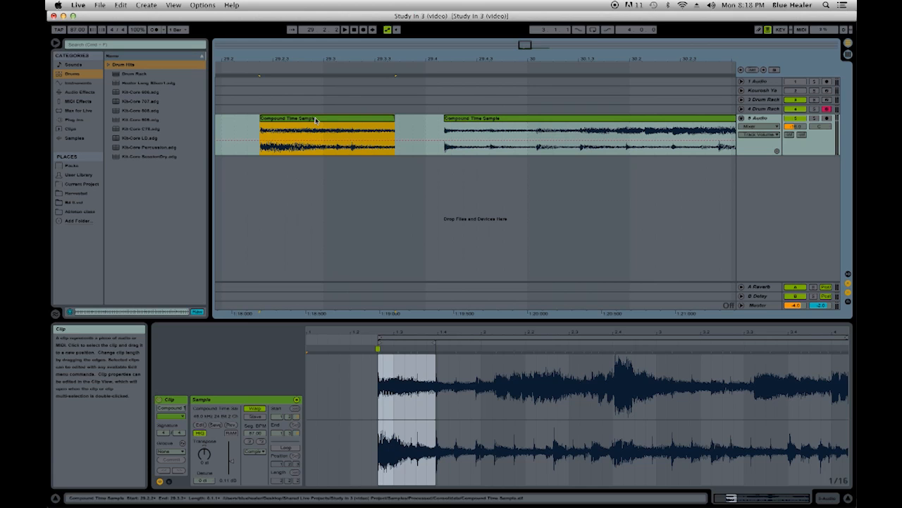
pyautogui.press('space')
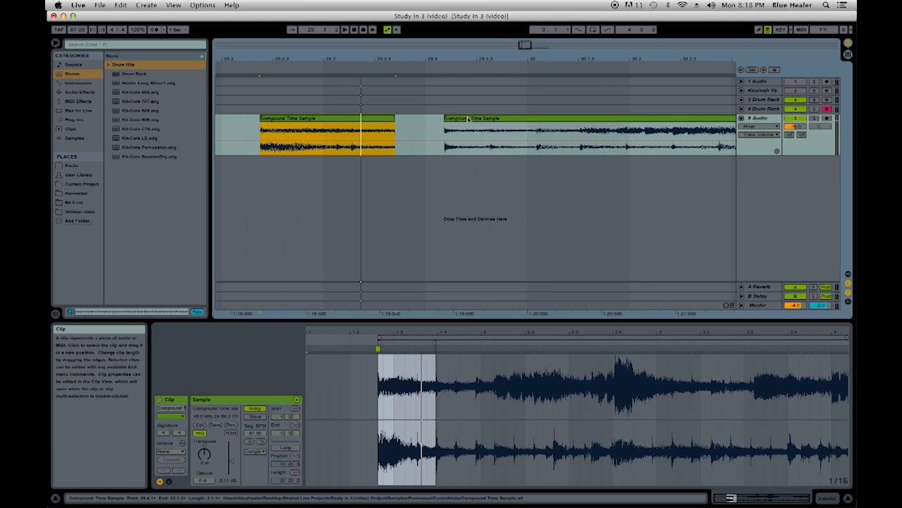
pyautogui.click(310, 120)
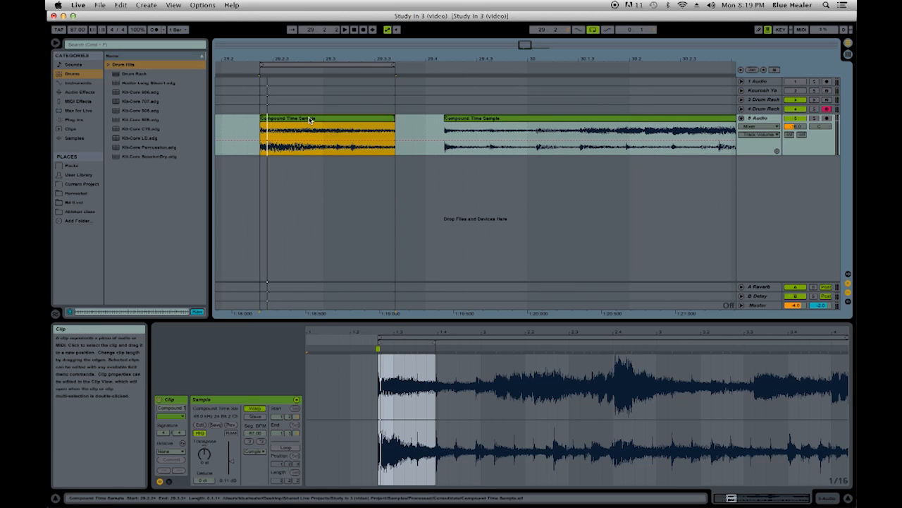
pyautogui.press('space')
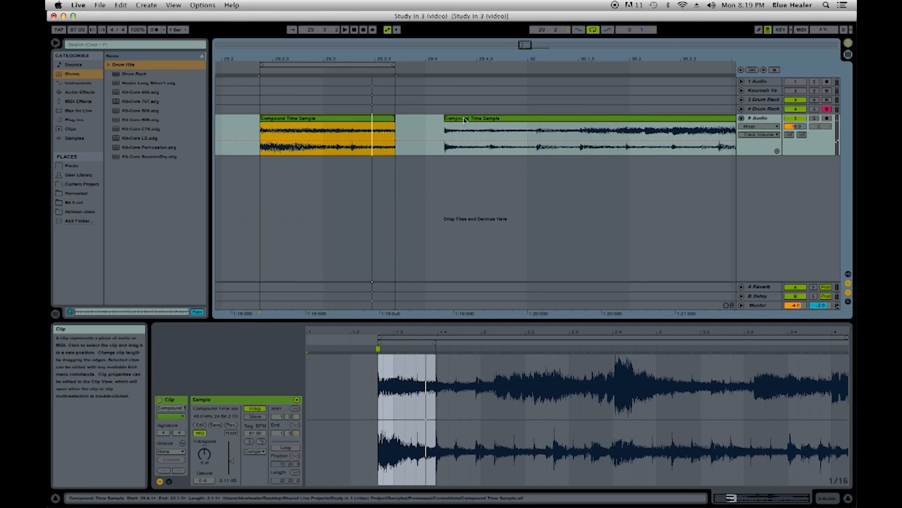
# Step: Move the longer piece earlier so it overlaps the first piece's tail between 29.3 and 29.3.3, and play the joined pieces
pyautogui.moveTo(464, 120); pyautogui.dragTo(370, 122)
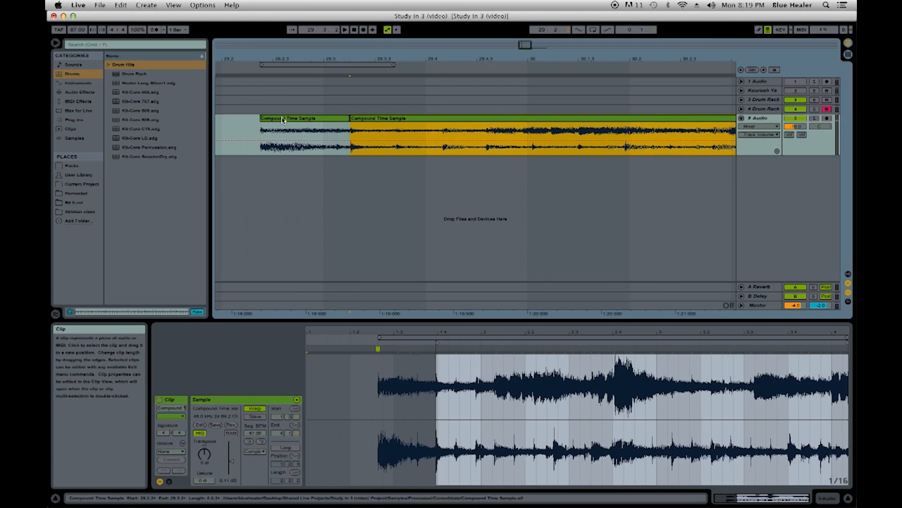
pyautogui.click(282, 119)
pyautogui.press('space')
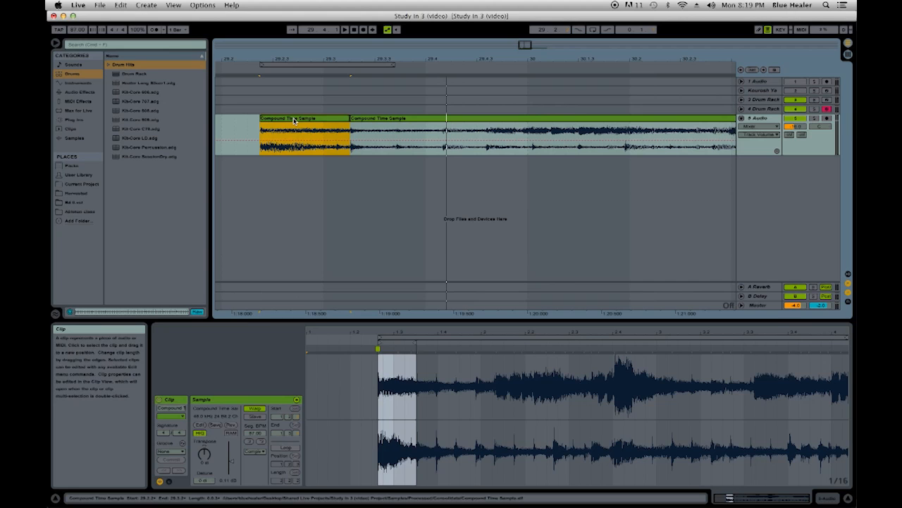
pyautogui.press('space')
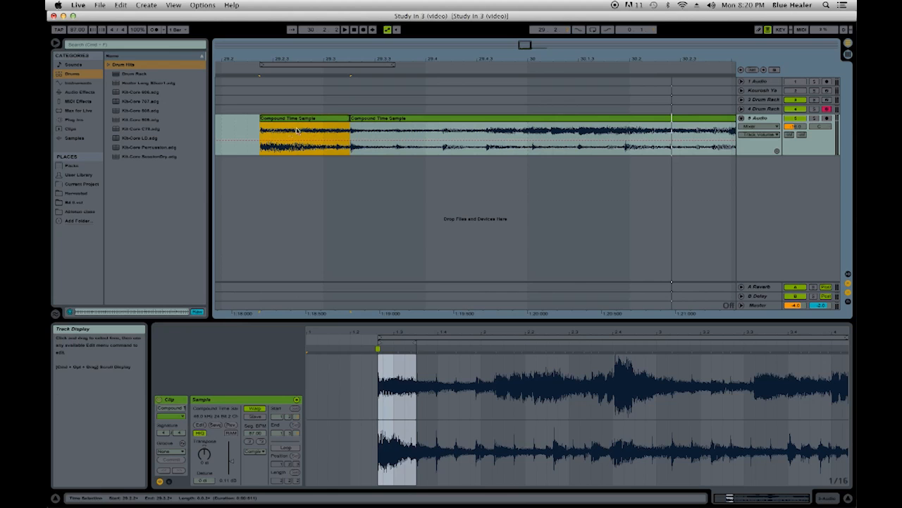
# Step: Play the longer Compound Time Sample piece from several drum hits between 29.4 and 30 to find the next cut point
pyautogui.click(400, 141)
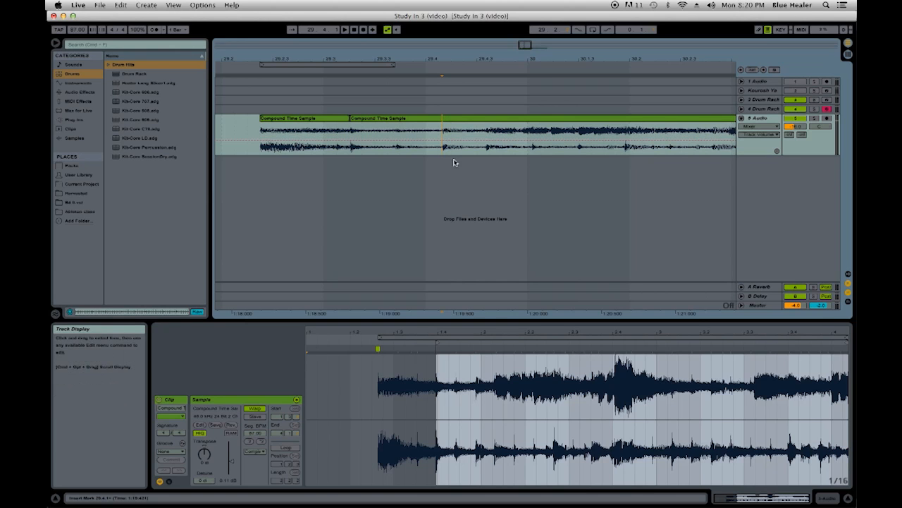
pyautogui.press('space')
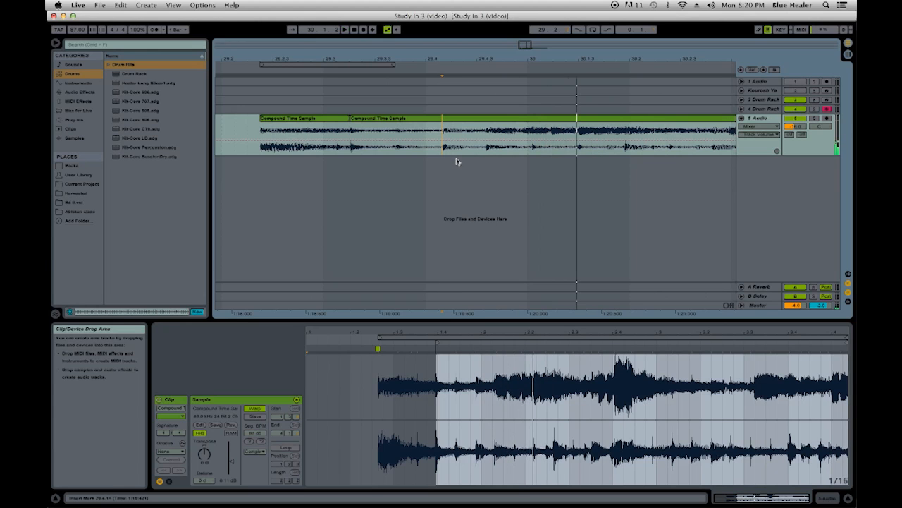
pyautogui.click(484, 131)
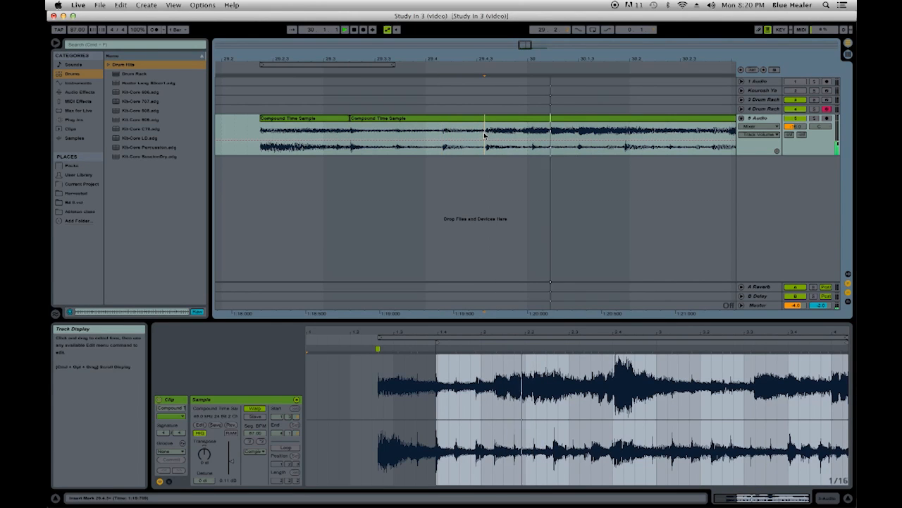
pyautogui.click(484, 134)
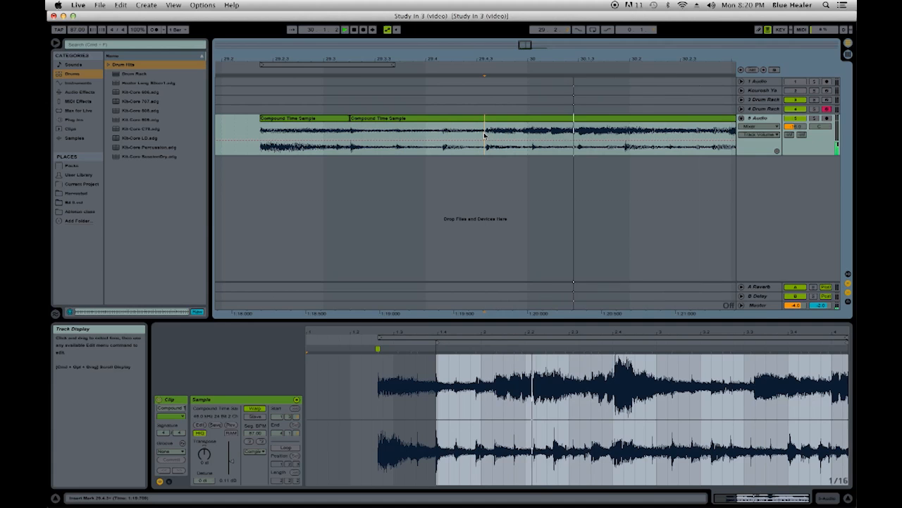
pyautogui.click(531, 131)
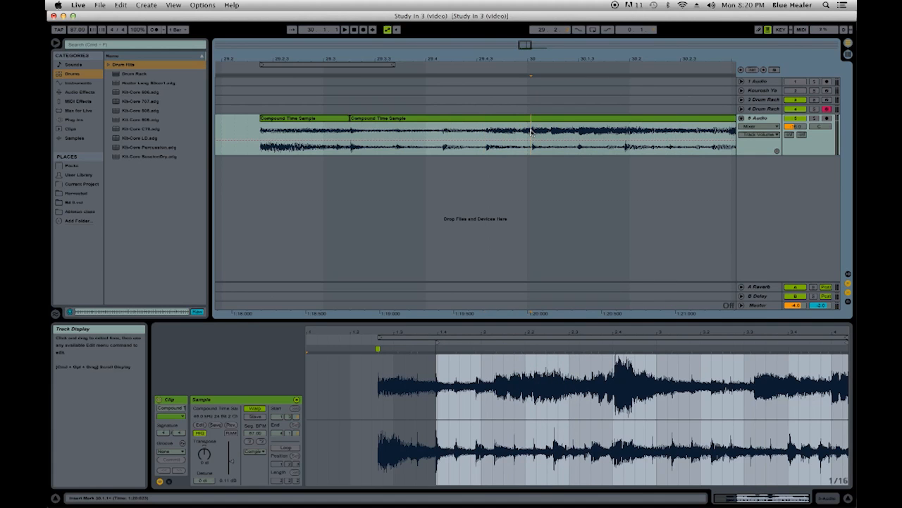
pyautogui.click(532, 131)
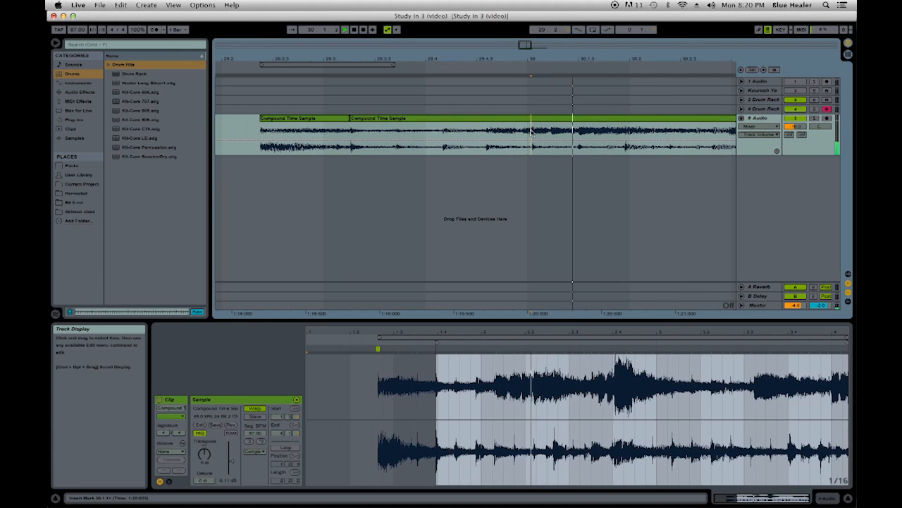
pyautogui.press('space')
pyautogui.press('space')
pyautogui.press('space')
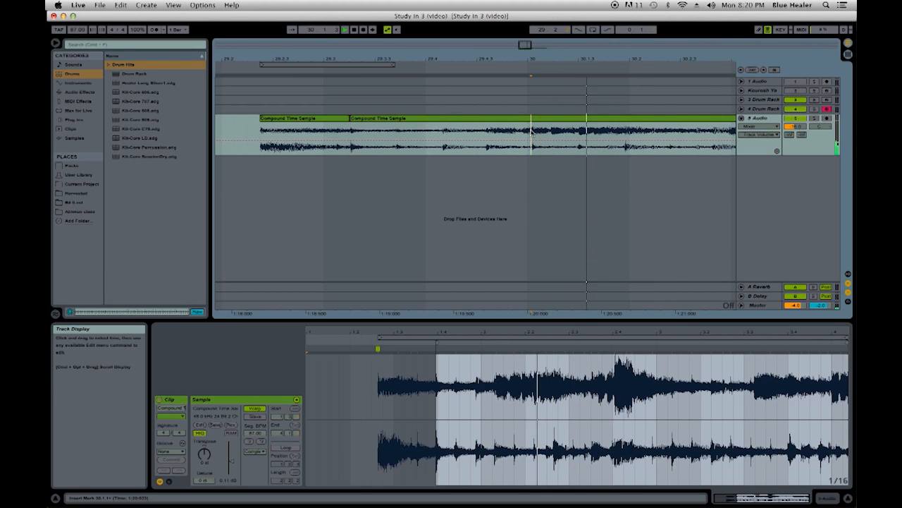
pyautogui.press('space')
pyautogui.press('space')
pyautogui.press('space')
# Step: Audition the drum hit just after bar 30 and split the longer Compound Time Sample piece at its start
pyautogui.moveTo(531, 59); pyautogui.dragTo(564, 157)
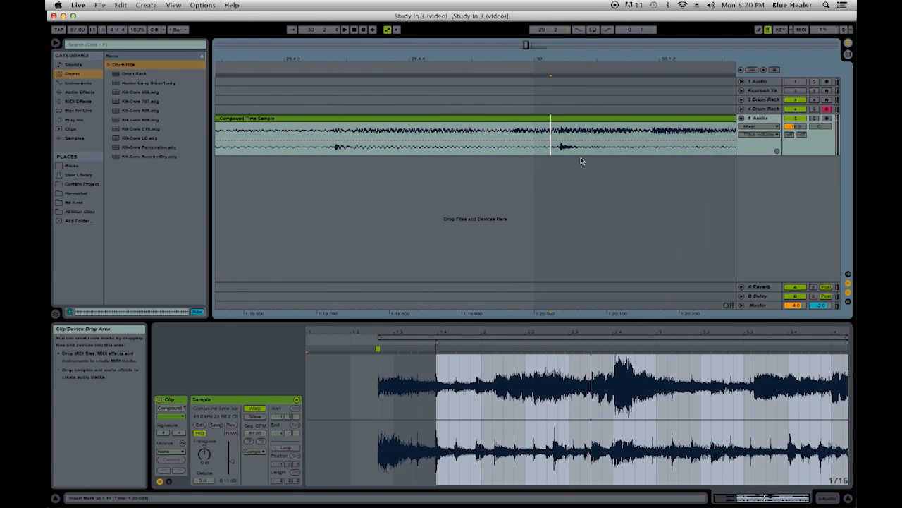
pyautogui.moveTo(561, 56); pyautogui.dragTo(558, 148)
pyautogui.press('space')
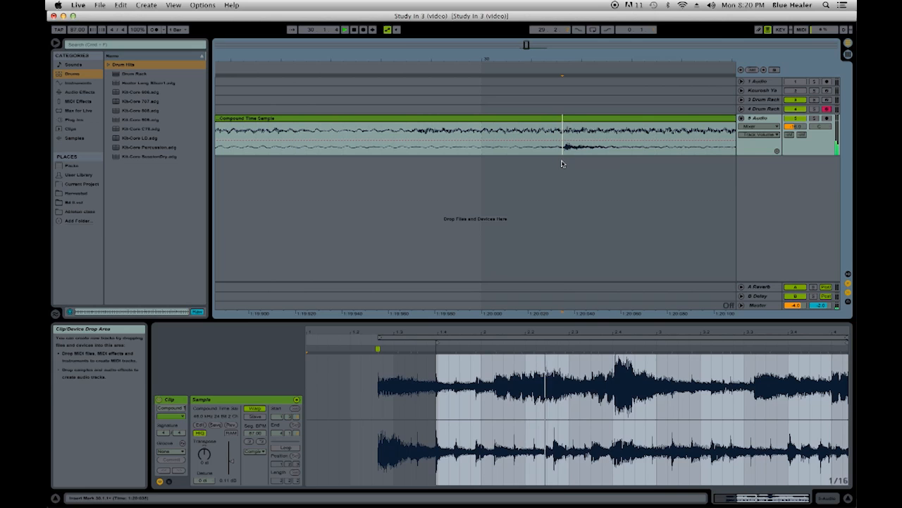
pyautogui.press('space')
pyautogui.press('space')
pyautogui.press('space')
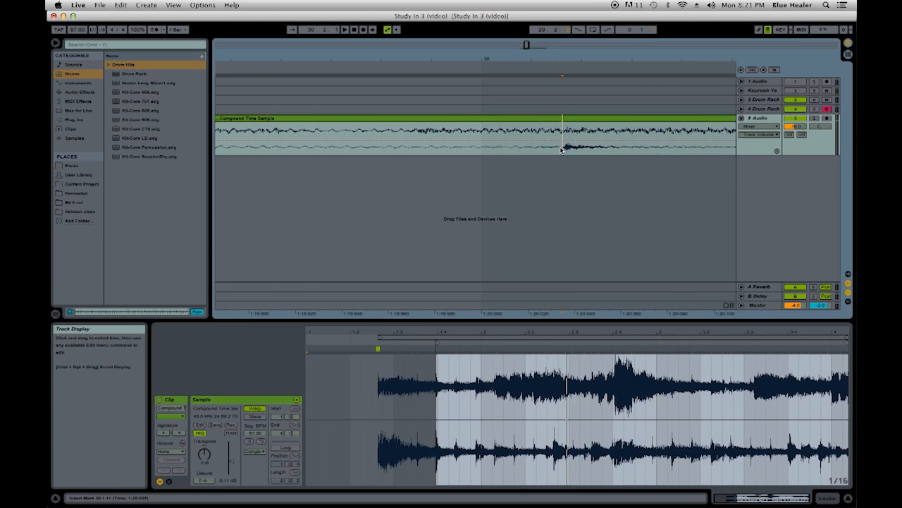
pyautogui.press('super+e')
pyautogui.moveTo(568, 58); pyautogui.dragTo(568, 10)
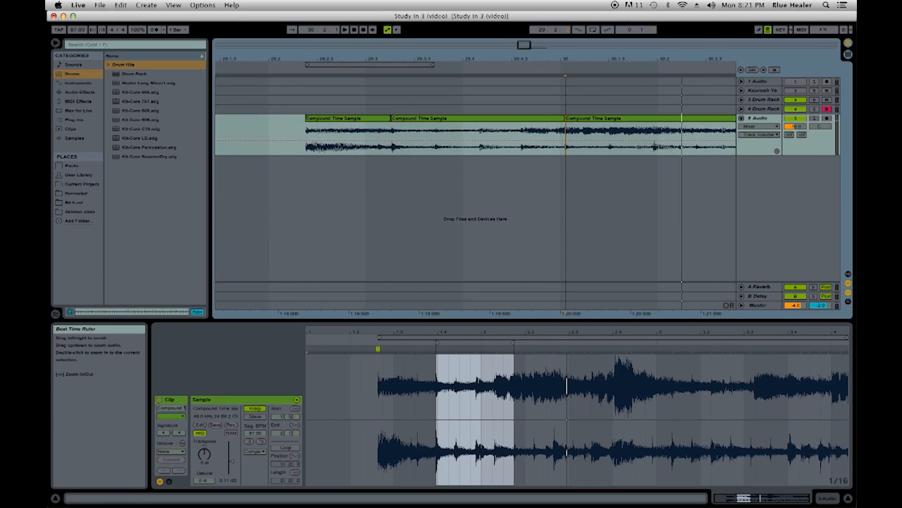
# Step: Move the newly cut last piece earlier so it starts just after 29.4, overlapping the second piece's tail
pyautogui.click(348, 120)
pyautogui.press('space')
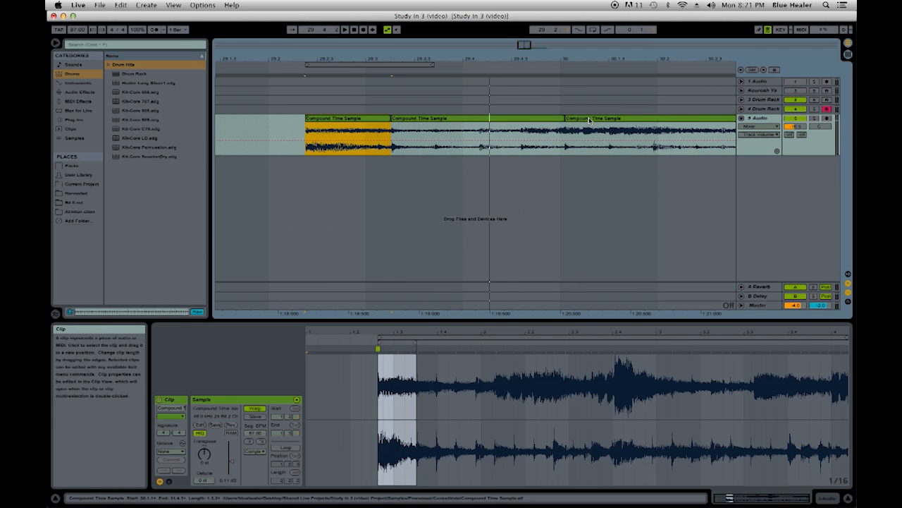
pyautogui.click(542, 120)
pyautogui.moveTo(542, 121); pyautogui.dragTo(509, 123)
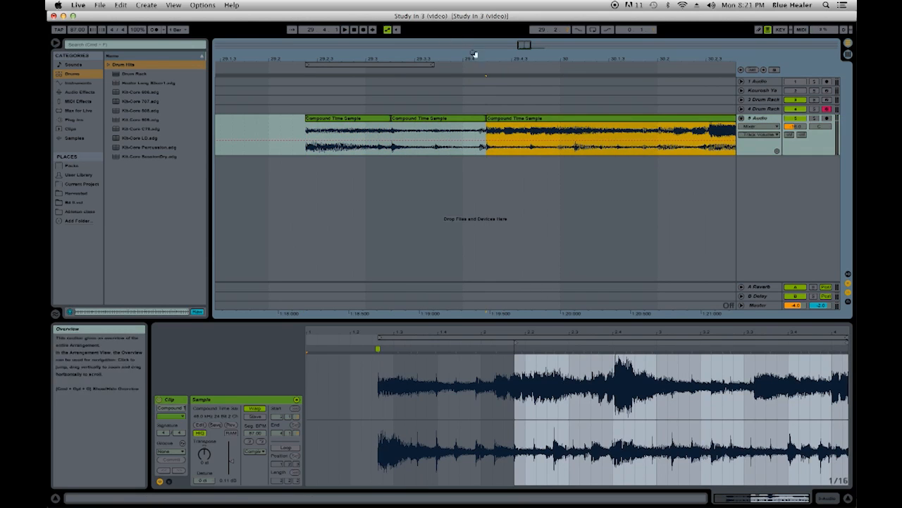
pyautogui.moveTo(476, 58); pyautogui.dragTo(477, 106)
pyautogui.moveTo(564, 118); pyautogui.dragTo(521, 122)
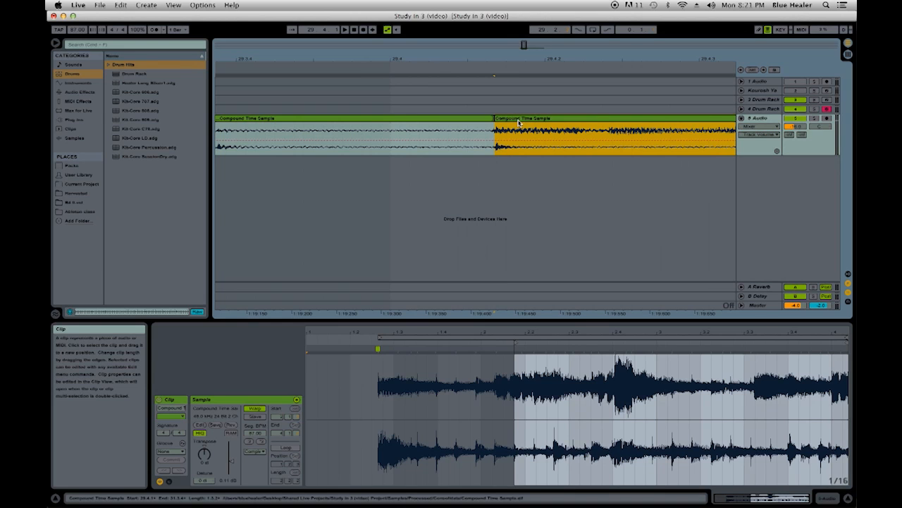
# Step: Play the three joined pieces repeatedly from the first piece to check the timing of the new cut
pyautogui.moveTo(479, 60); pyautogui.dragTo(475, 21)
pyautogui.click(378, 122)
pyautogui.press('space')
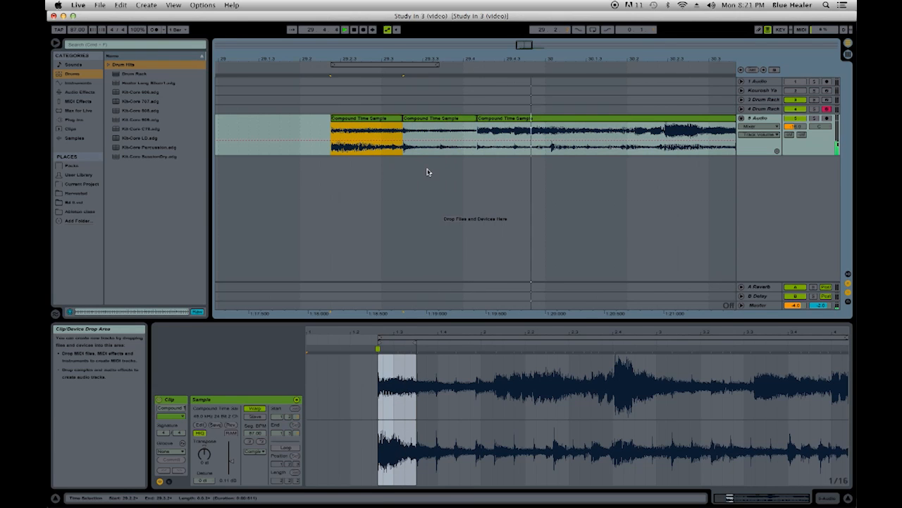
pyautogui.press('space')
pyautogui.press('space')
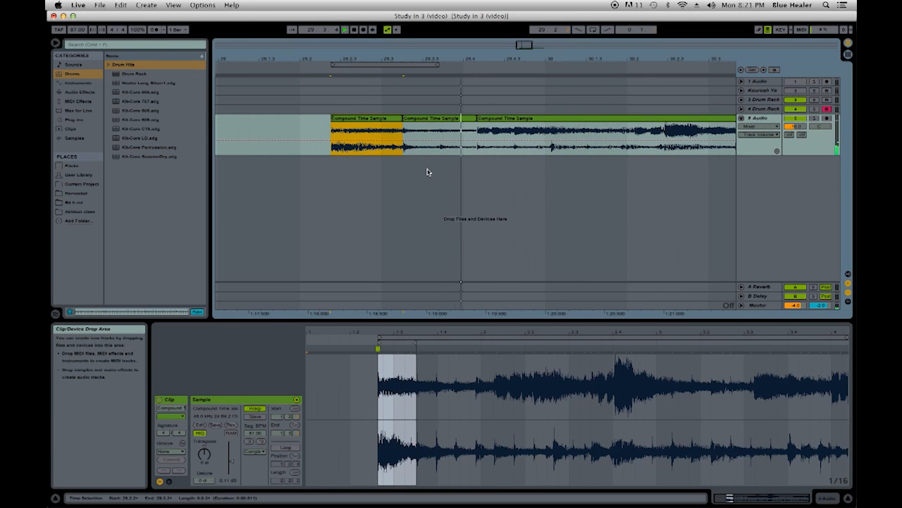
pyautogui.press('space')
pyautogui.press('space')
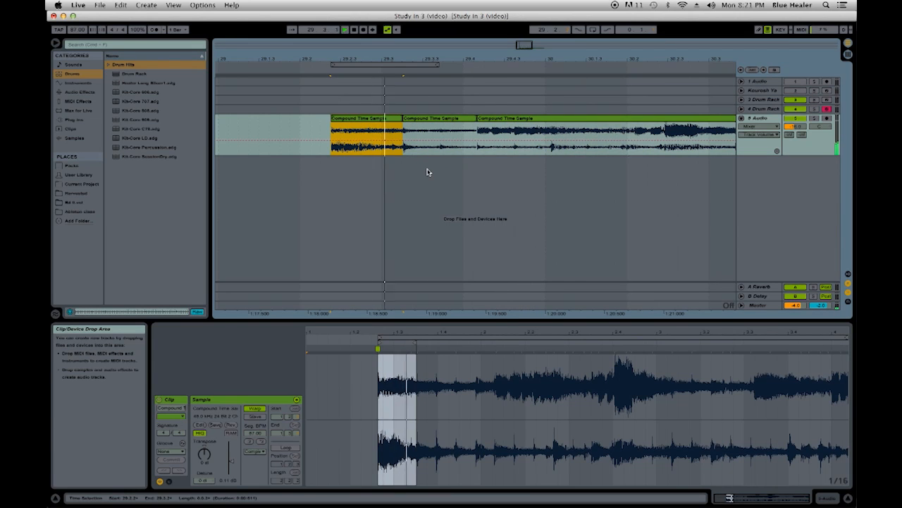
pyautogui.press('space')
# Step: Extend the start of the third piece back to about 29.3.4 and play the sequence from the first piece
pyautogui.moveTo(474, 59); pyautogui.dragTo(351, 118)
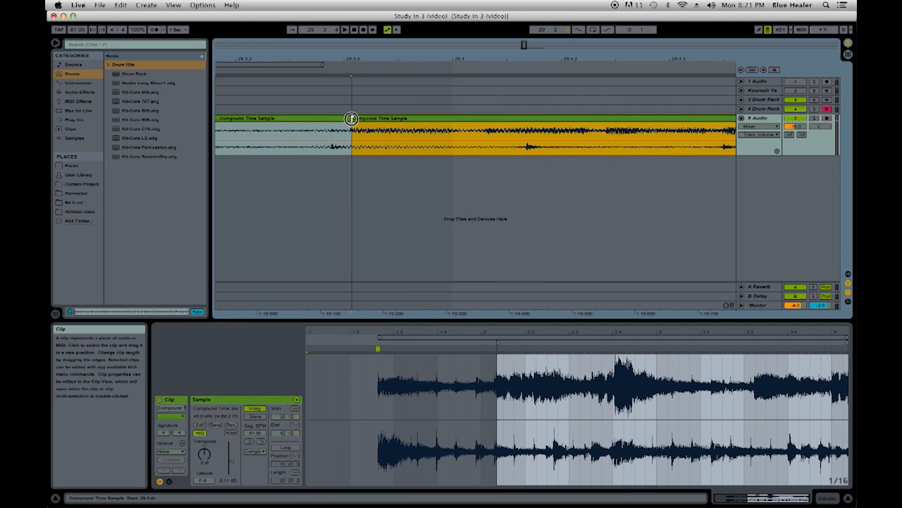
pyautogui.moveTo(350, 60); pyautogui.dragTo(359, 30)
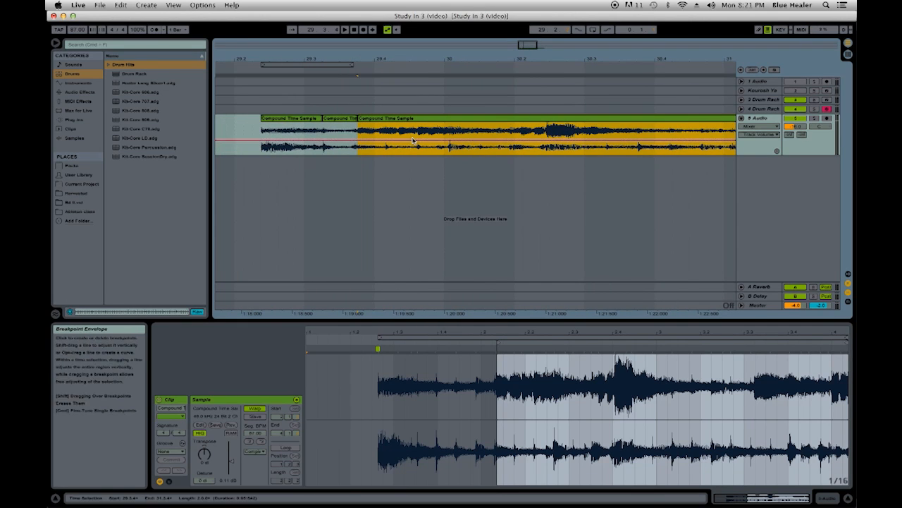
pyautogui.click(289, 119)
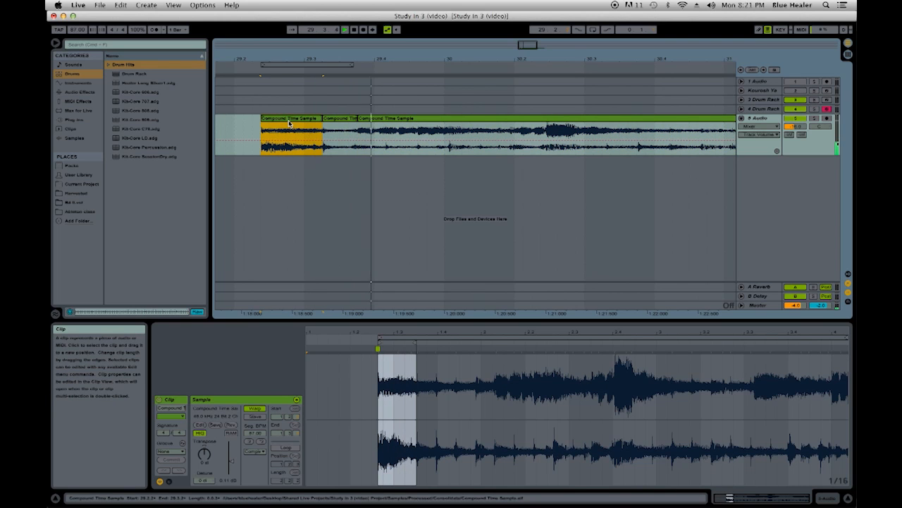
pyautogui.press('space')
pyautogui.press('space')
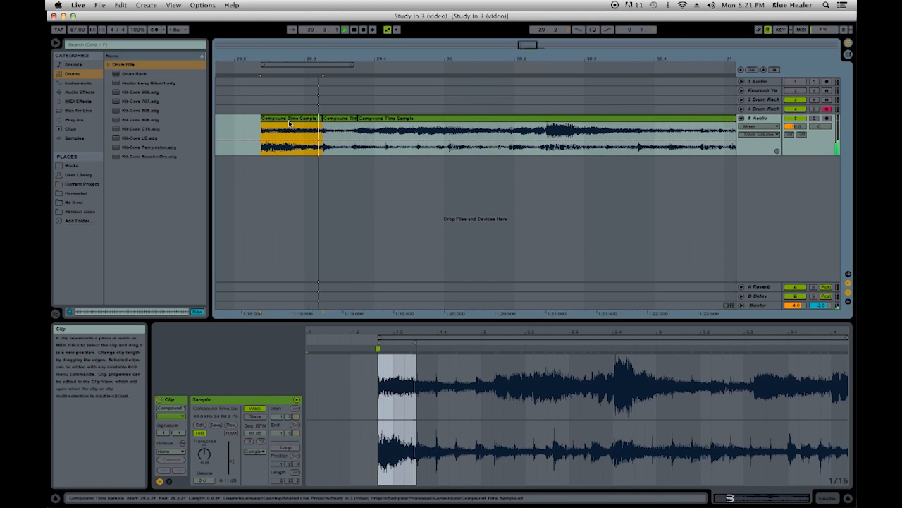
pyautogui.press('space')
pyautogui.press('space')
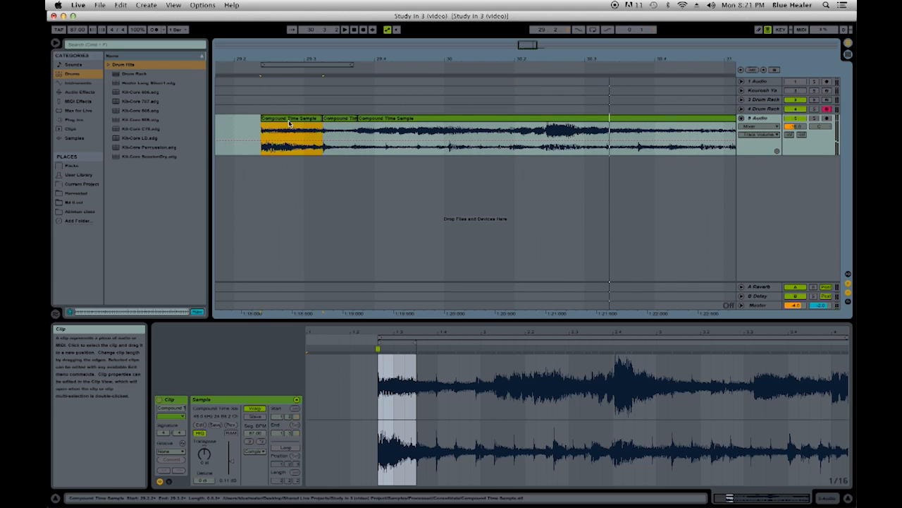
pyautogui.press('space')
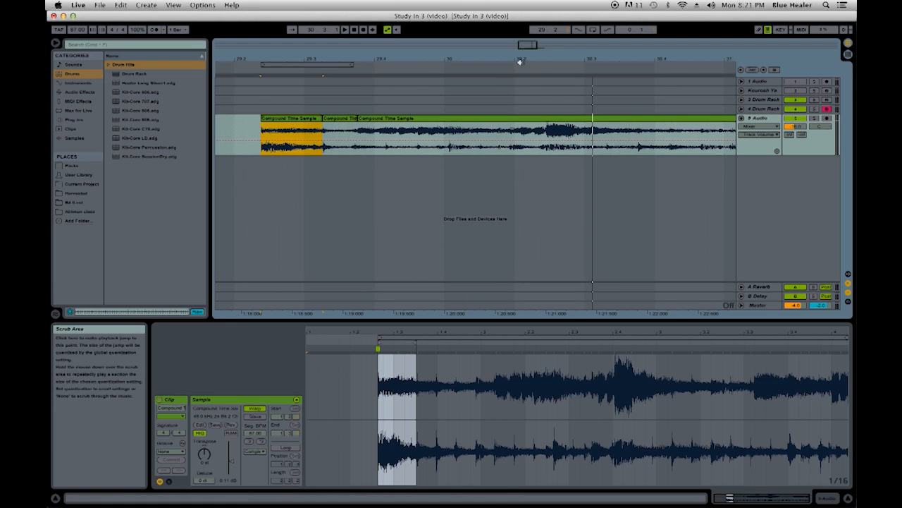
# Step: Split the third piece just before the loud swell that begins shortly ahead of 30.2.3
pyautogui.moveTo(542, 61); pyautogui.dragTo(450, 98)
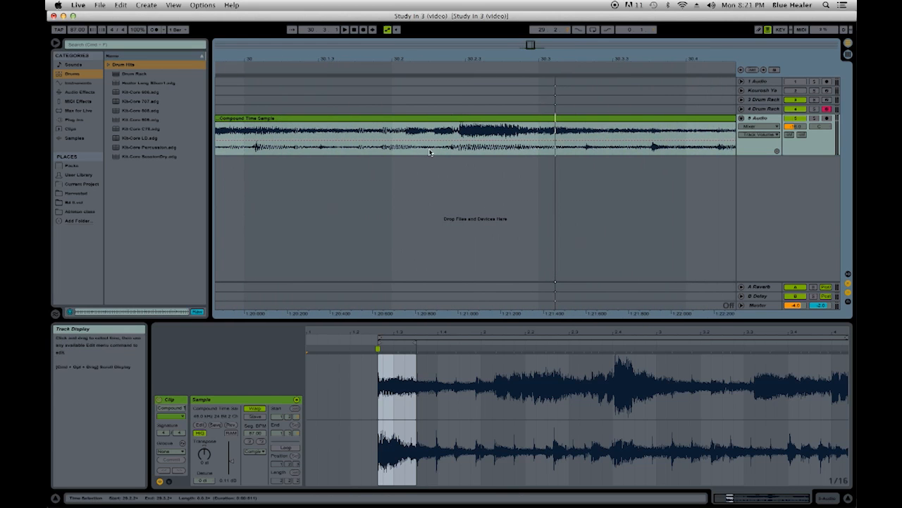
pyautogui.click(432, 131)
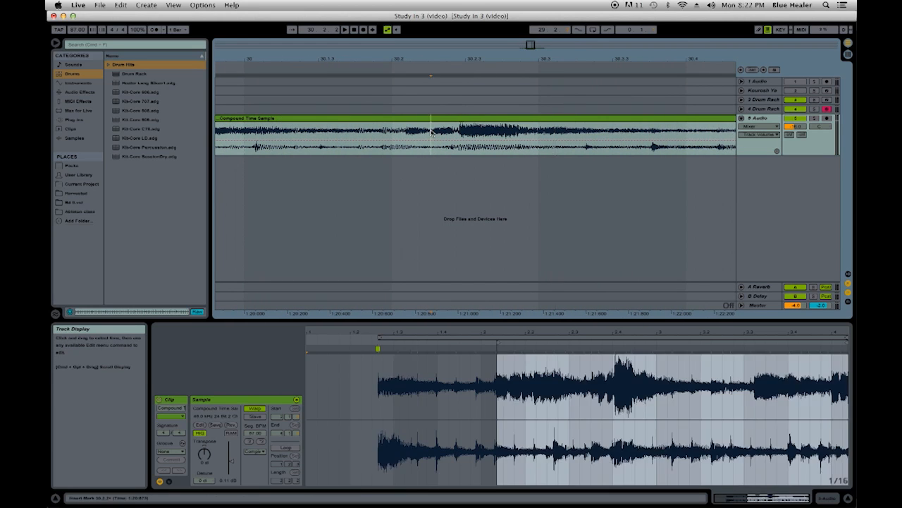
pyautogui.moveTo(476, 66); pyautogui.dragTo(474, 92)
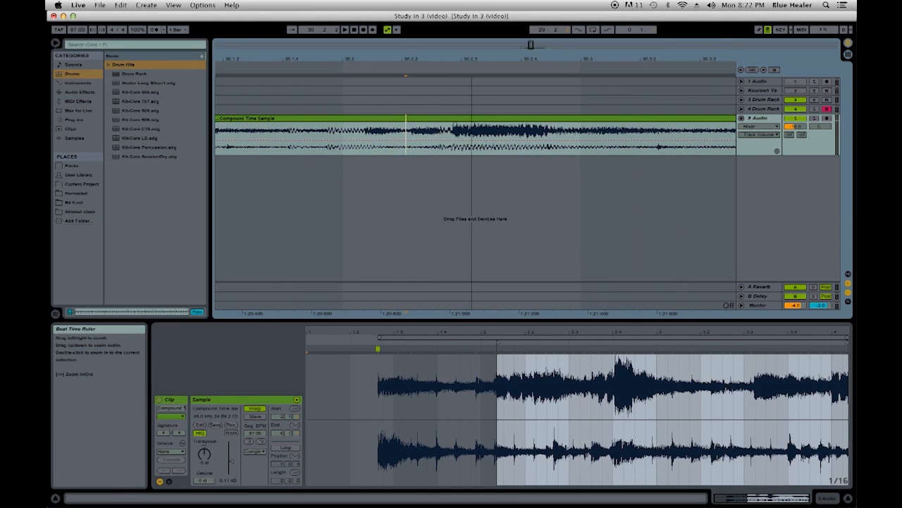
pyautogui.click(449, 133)
pyautogui.press('space')
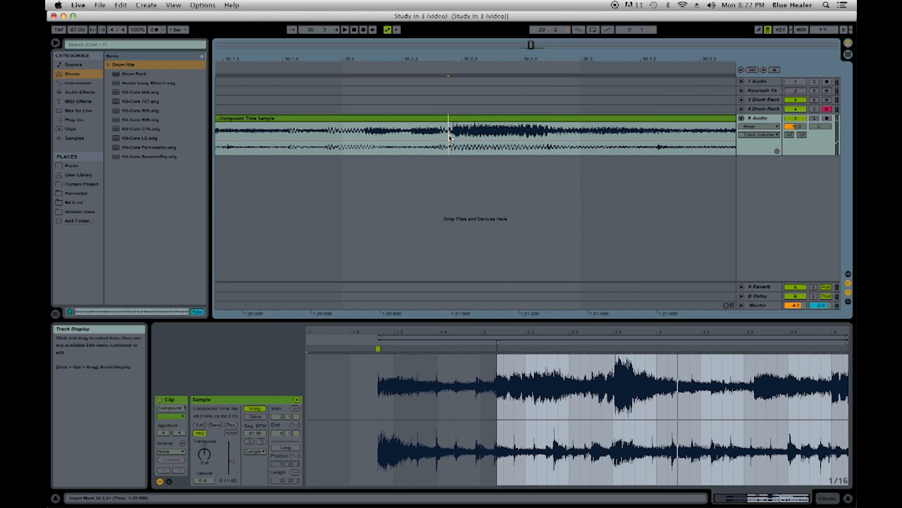
pyautogui.moveTo(459, 63); pyautogui.dragTo(459, 46)
pyautogui.moveTo(536, 59)
pyautogui.mouseDown()
pyautogui.moveTo(524, 78)
pyautogui.moveTo(524, 60)
pyautogui.mouseUp()
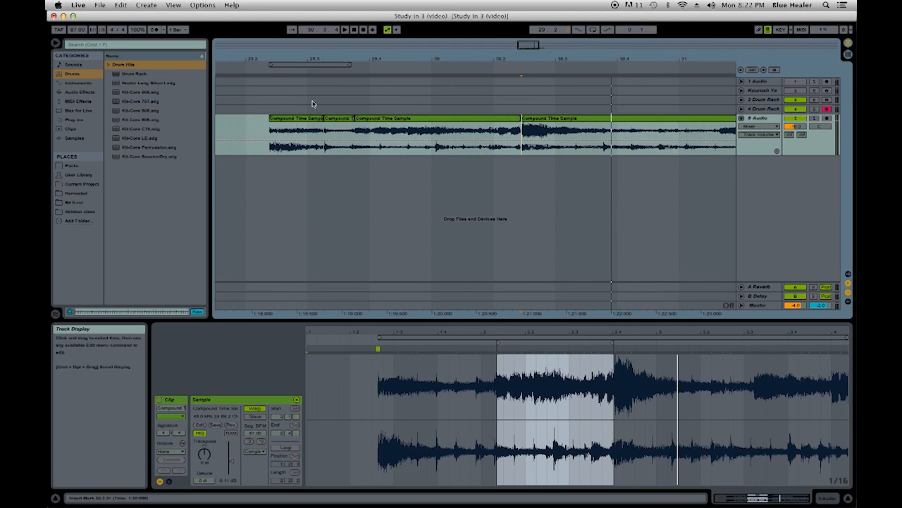
# Step: Listen to the lead-in to the new cut, then move the last piece earlier so it starts just before 30.2, overlapping the preceding piece
pyautogui.click(295, 121)
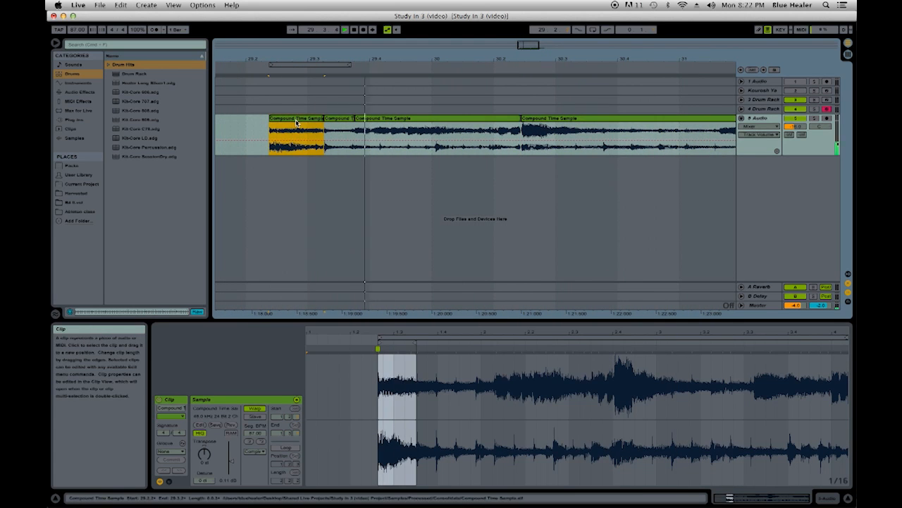
pyautogui.moveTo(495, 59); pyautogui.dragTo(495, 86)
pyautogui.press('space')
pyautogui.press('space')
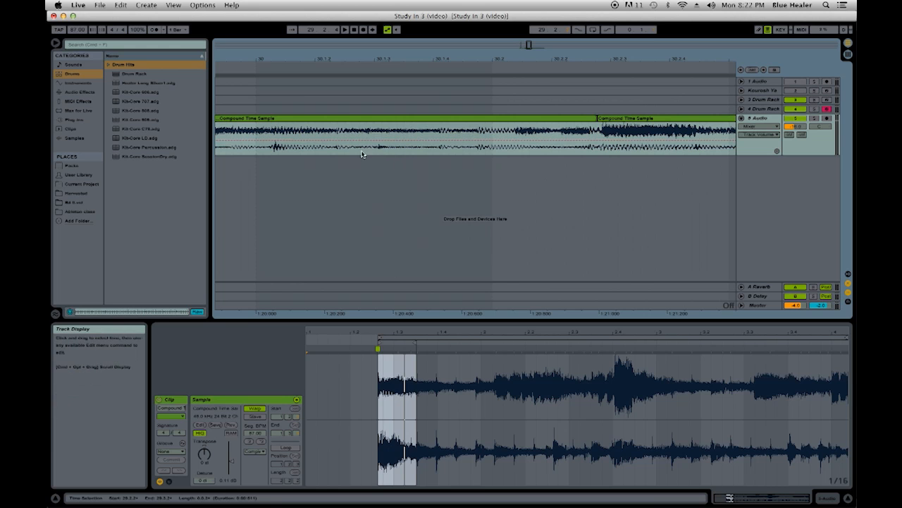
pyautogui.click(290, 148)
pyautogui.press('space')
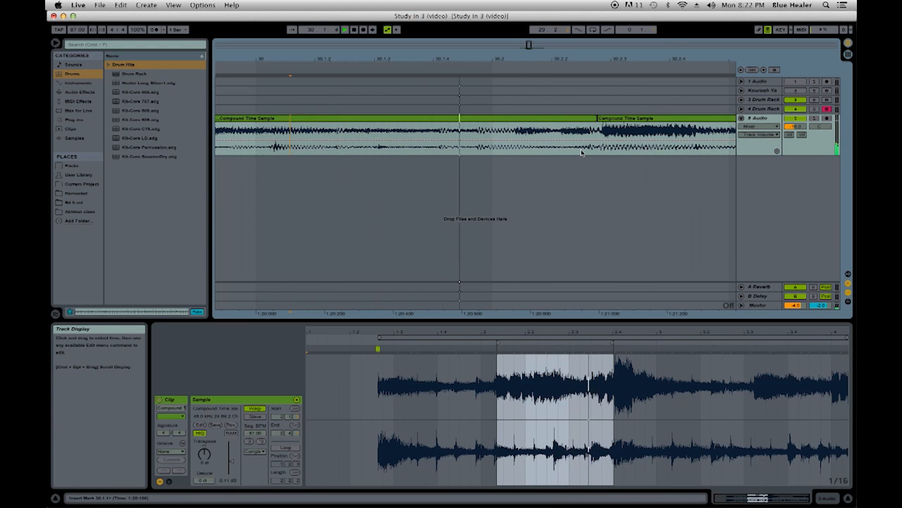
pyautogui.moveTo(670, 119); pyautogui.dragTo(548, 134)
pyautogui.moveTo(510, 59); pyautogui.dragTo(462, 89)
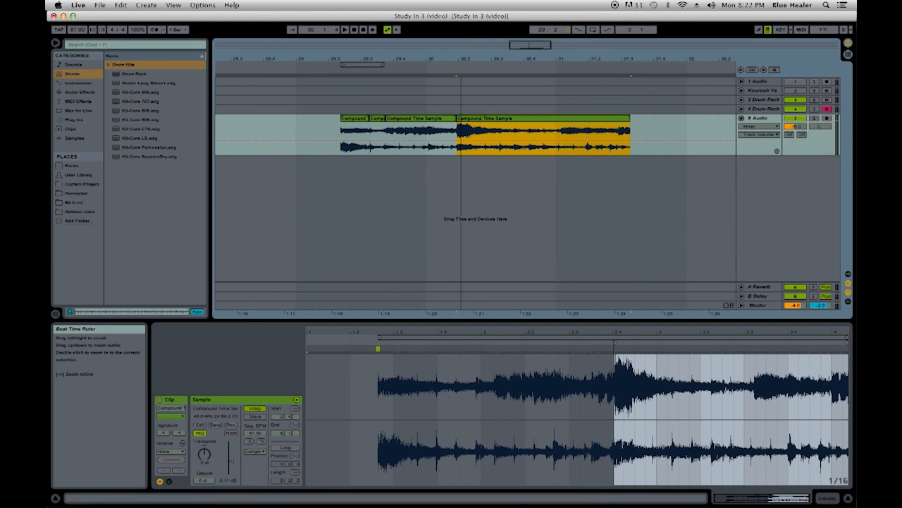
# Step: Play the joined pieces from the first one, then shift the last piece slightly later, leaving a small gap before 30.2
pyautogui.click(355, 121)
pyautogui.press('space')
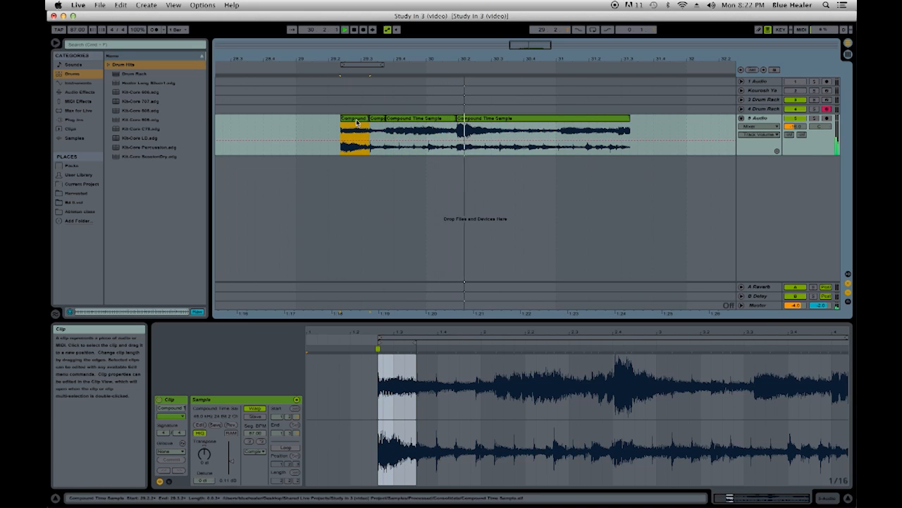
pyautogui.moveTo(468, 54); pyautogui.dragTo(467, 77)
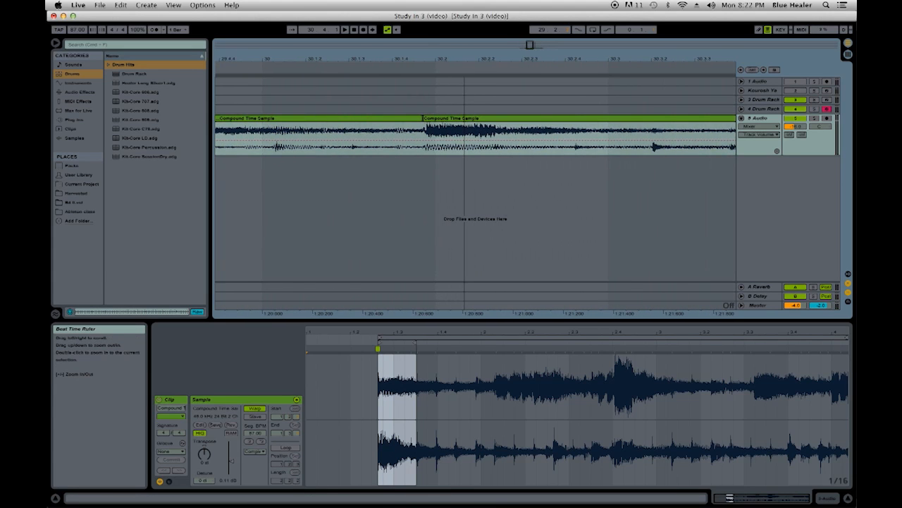
pyautogui.click(429, 120)
pyautogui.moveTo(431, 59); pyautogui.dragTo(431, 79)
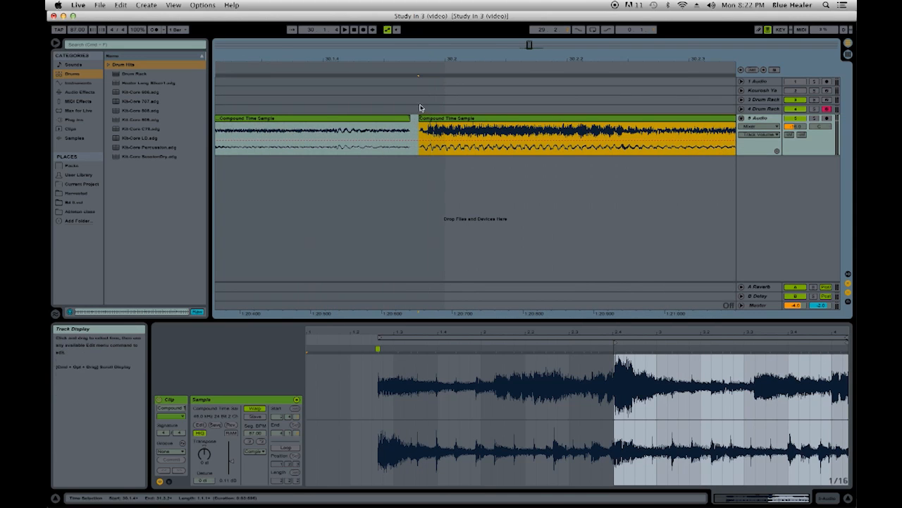
# Step: Close the small gap before 30.2 by extending the start of the last piece back to the preceding piece's end, and play across the join
pyautogui.click(412, 119)
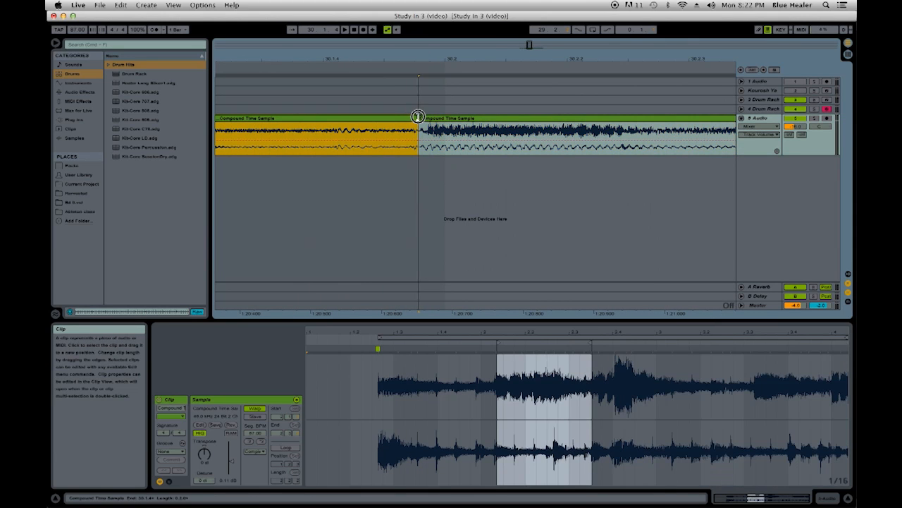
pyautogui.moveTo(421, 118); pyautogui.dragTo(410, 117)
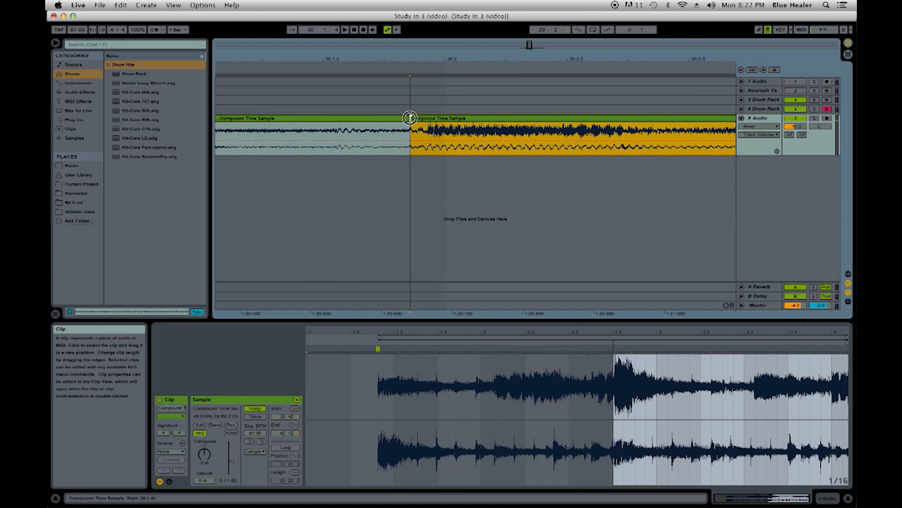
pyautogui.click(284, 136)
pyautogui.press('space')
pyautogui.press('space')
pyautogui.press('space')
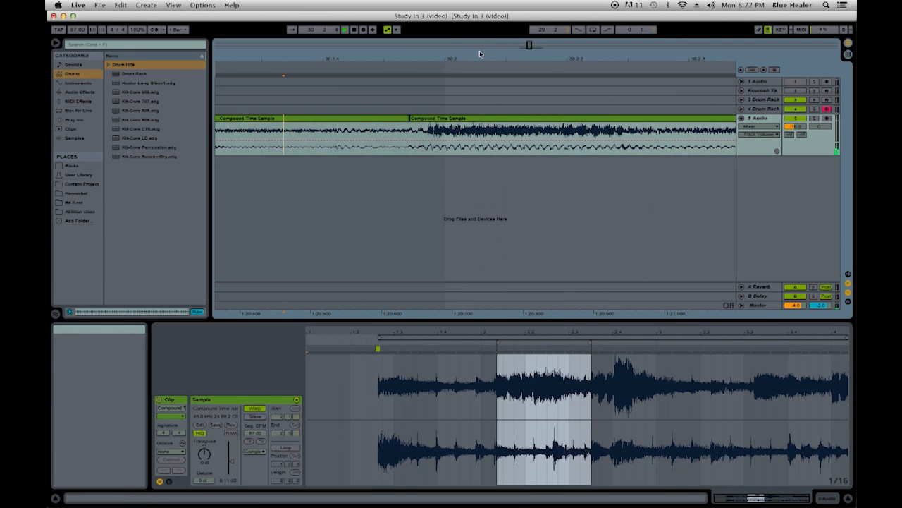
# Step: Listen to the last piece from around 30.3.1, then split it just before the low hit at about 30.3.2
pyautogui.moveTo(482, 55); pyautogui.dragTo(483, 55)
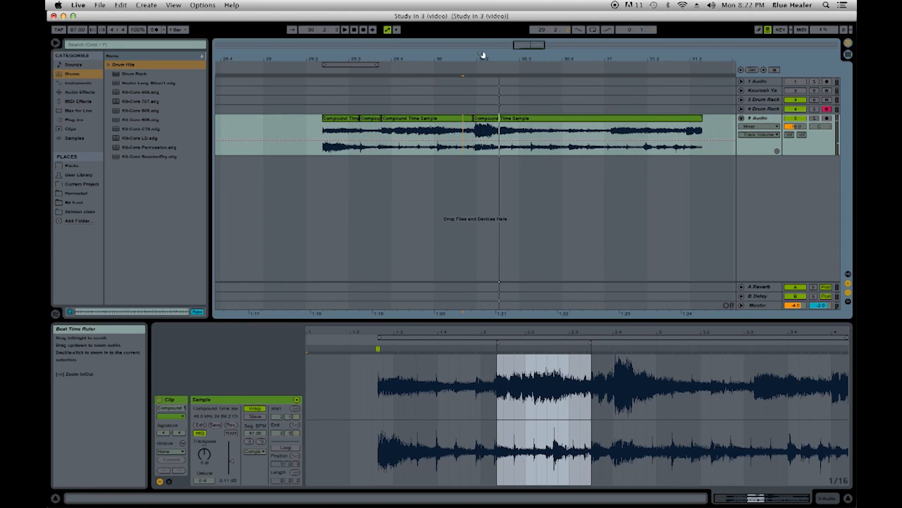
pyautogui.click(485, 118)
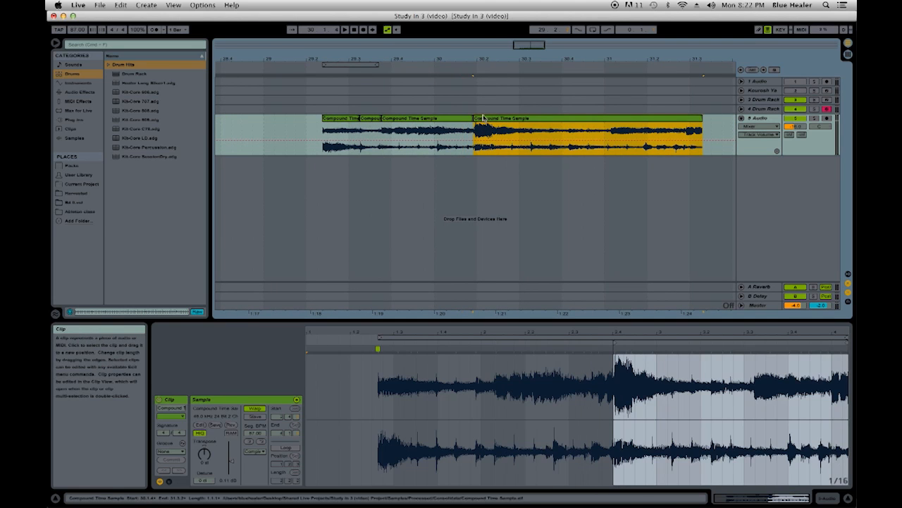
pyautogui.click(528, 153)
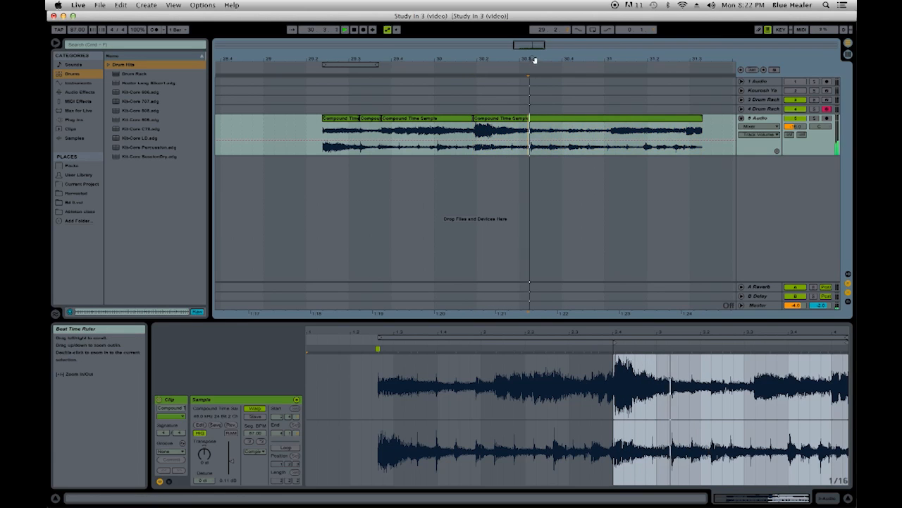
pyautogui.moveTo(534, 56); pyautogui.dragTo(528, 106)
pyautogui.click(537, 144)
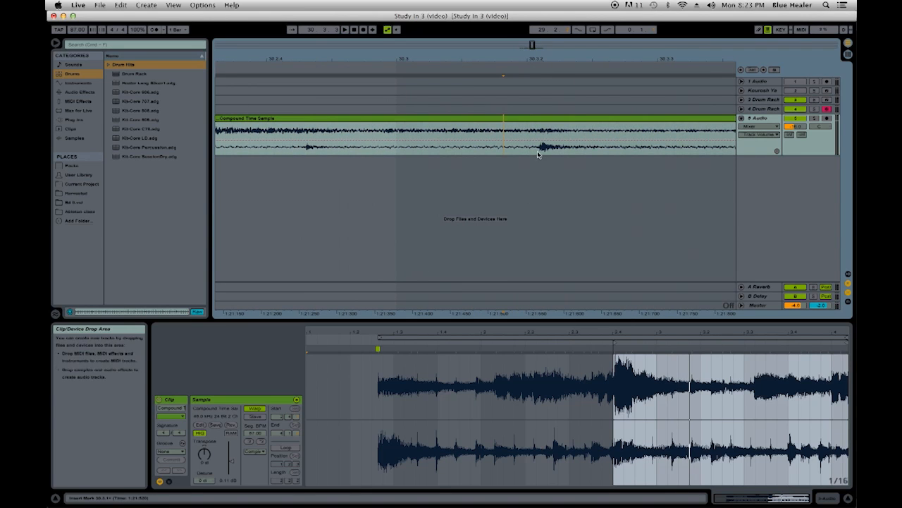
pyautogui.press('super+e')
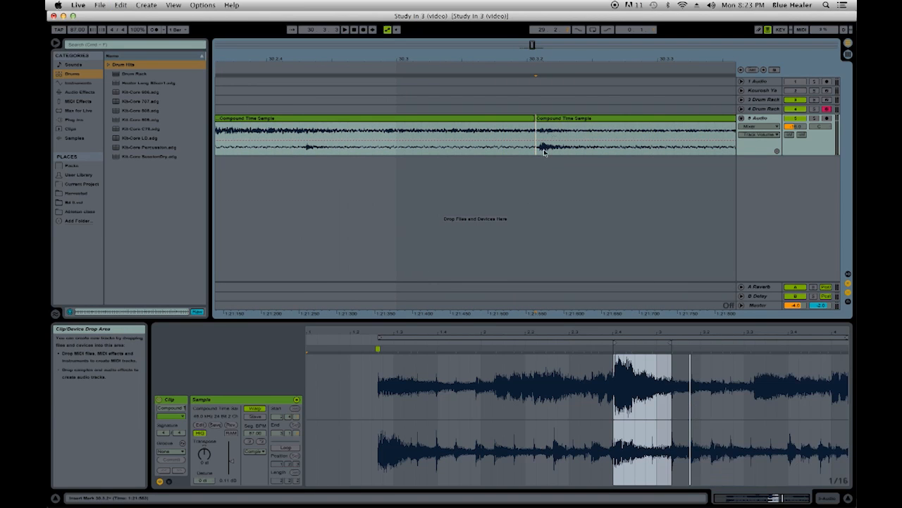
# Step: Listen to the swell piece up to the new cut, then move the last piece earlier to about 30.2.4, overlapping the swell piece's tail
pyautogui.moveTo(540, 60); pyautogui.dragTo(540, 25)
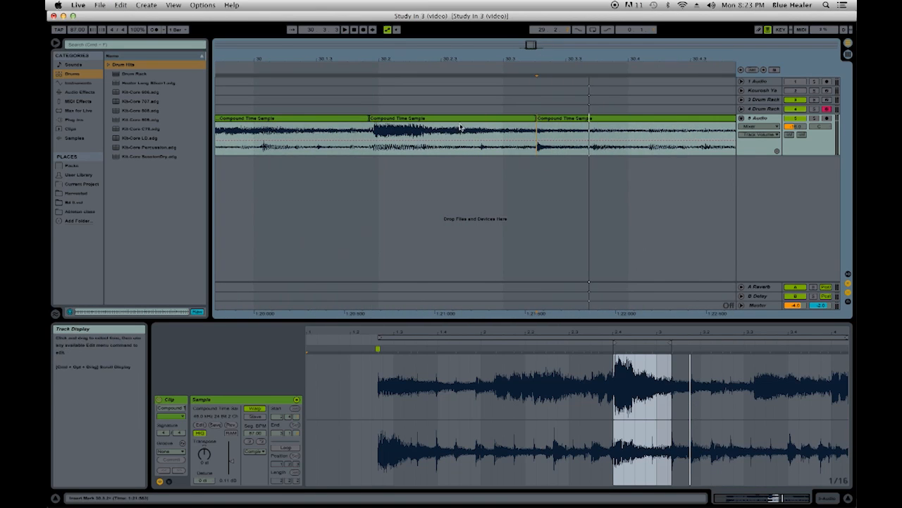
pyautogui.click(481, 151)
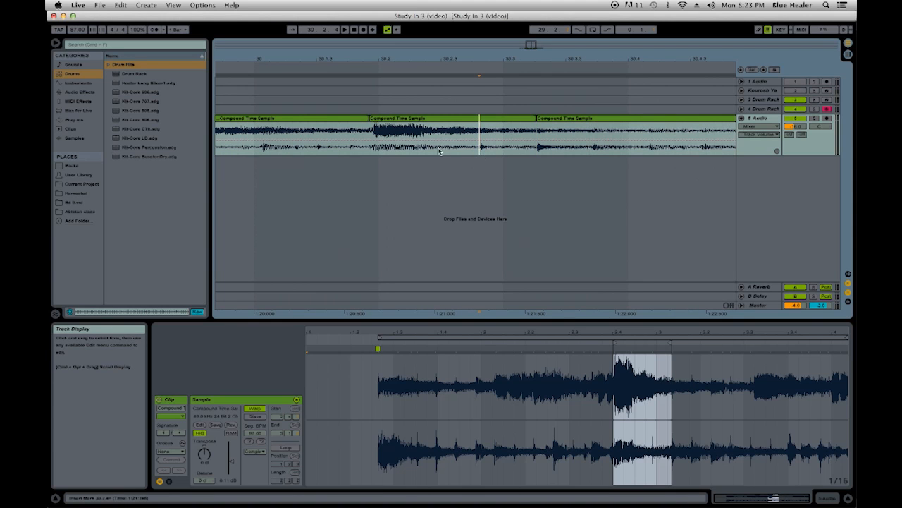
pyautogui.press('space')
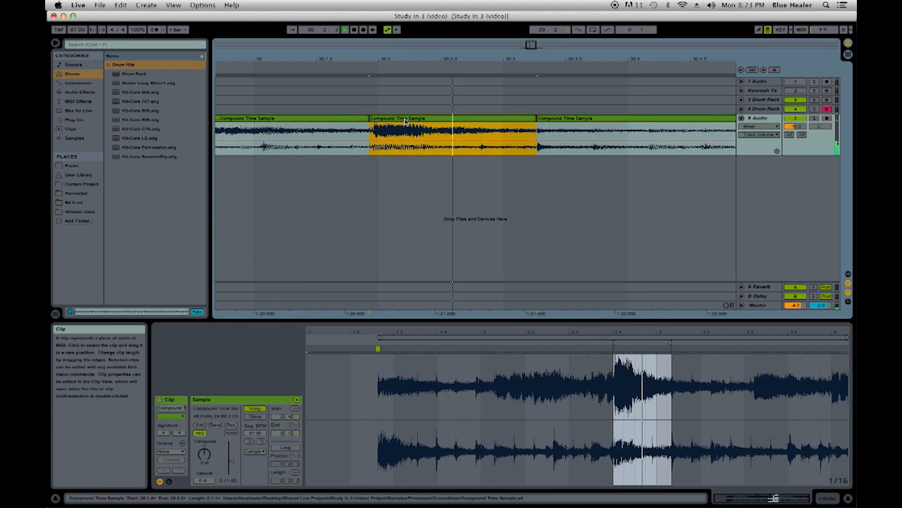
pyautogui.press('space')
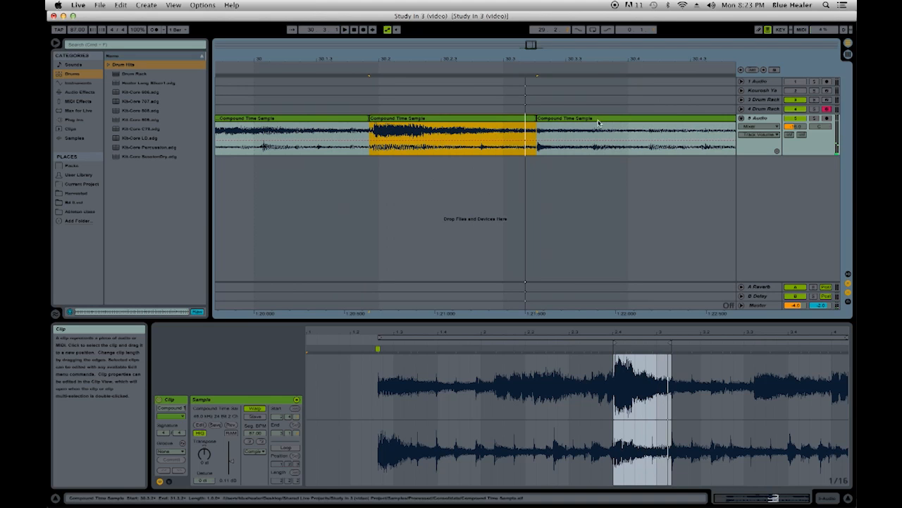
pyautogui.moveTo(591, 120); pyautogui.dragTo(543, 121)
pyautogui.moveTo(491, 61); pyautogui.dragTo(534, 120)
pyautogui.moveTo(518, 60); pyautogui.dragTo(515, 21)
# Step: Play the joined sequence from the first piece and again from the loud swell piece to check the new join
pyautogui.click(490, 129)
pyautogui.press('space')
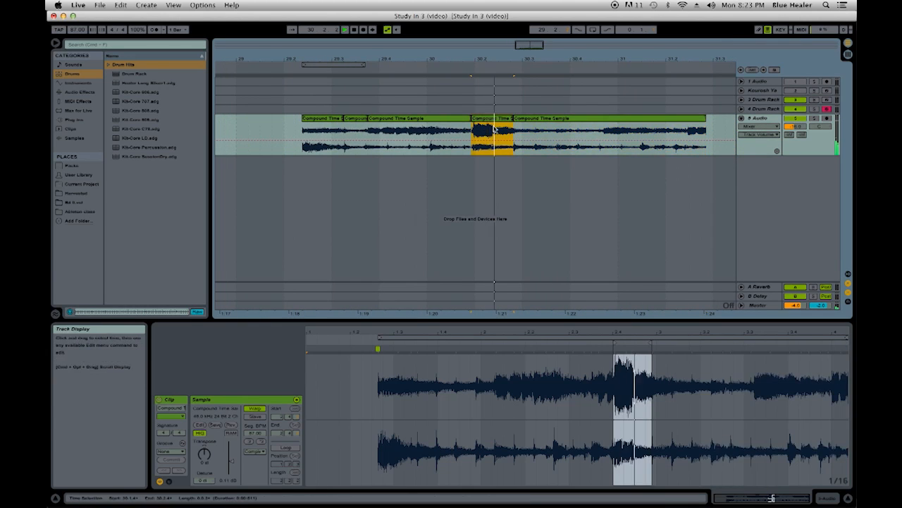
pyautogui.click(328, 118)
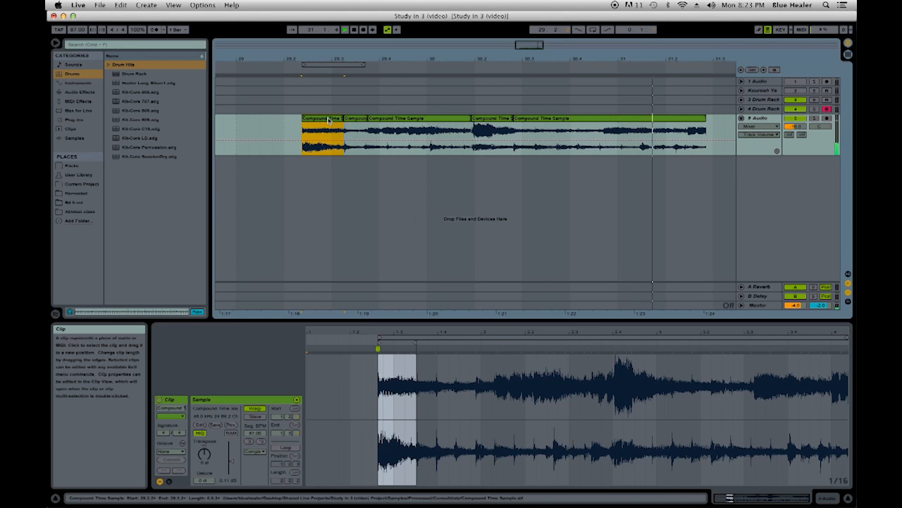
pyautogui.press('space')
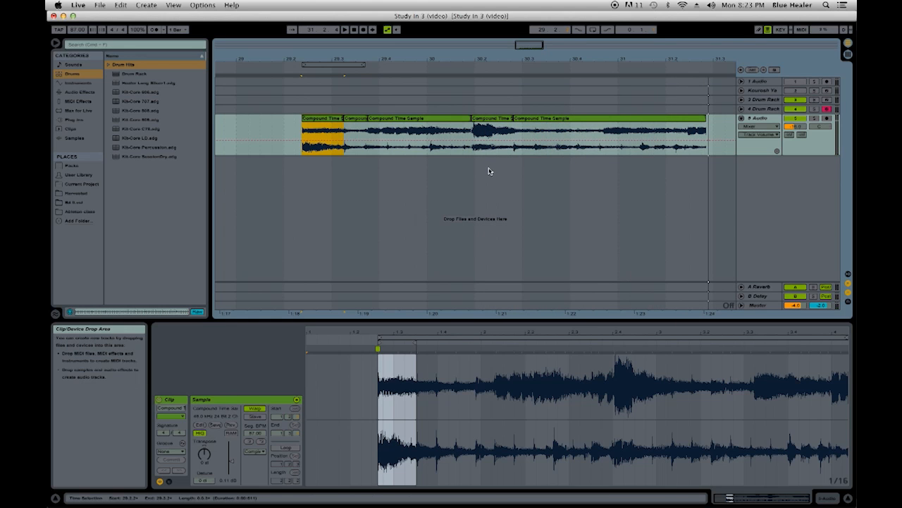
pyautogui.moveTo(545, 56); pyautogui.dragTo(484, 71)
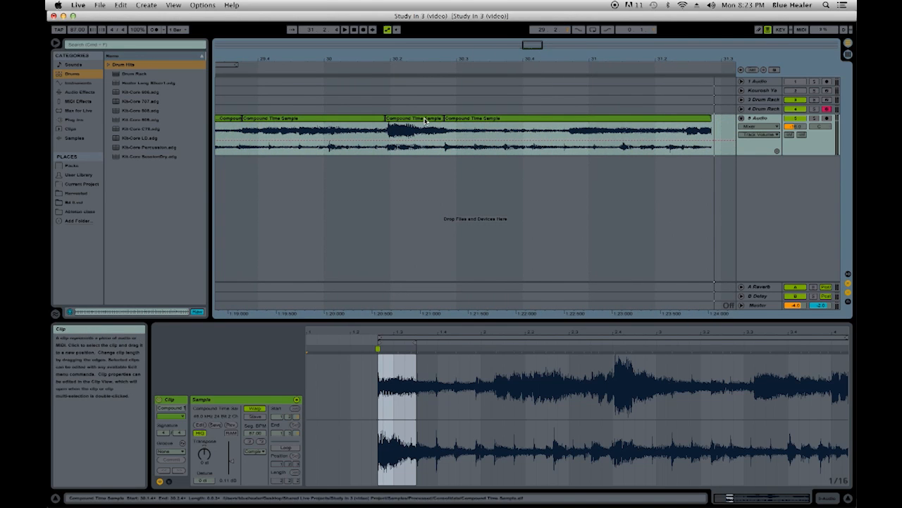
pyautogui.click(425, 119)
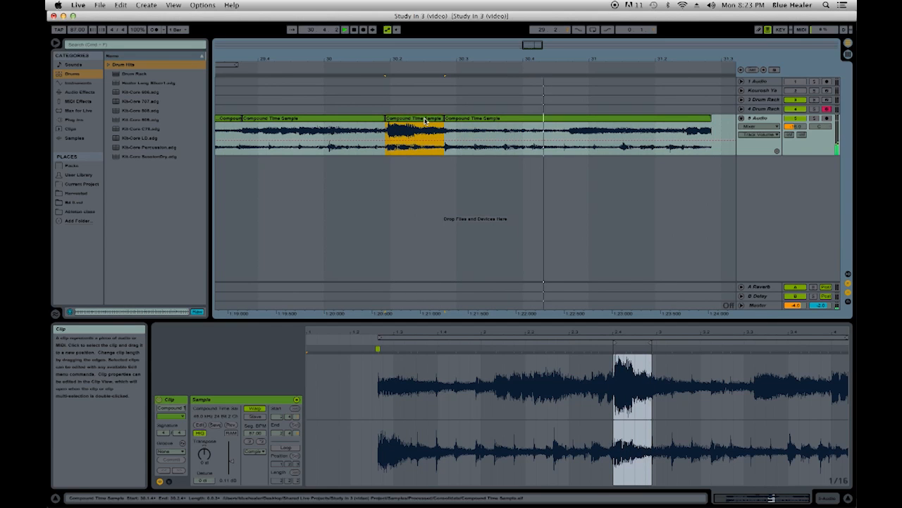
pyautogui.press('space')
# Step: Split the last piece just before the hit between 30.4.3 and 30.4.4, ahead of the louder passage
pyautogui.moveTo(588, 59); pyautogui.dragTo(588, 126)
pyautogui.click(494, 147)
pyautogui.press('space')
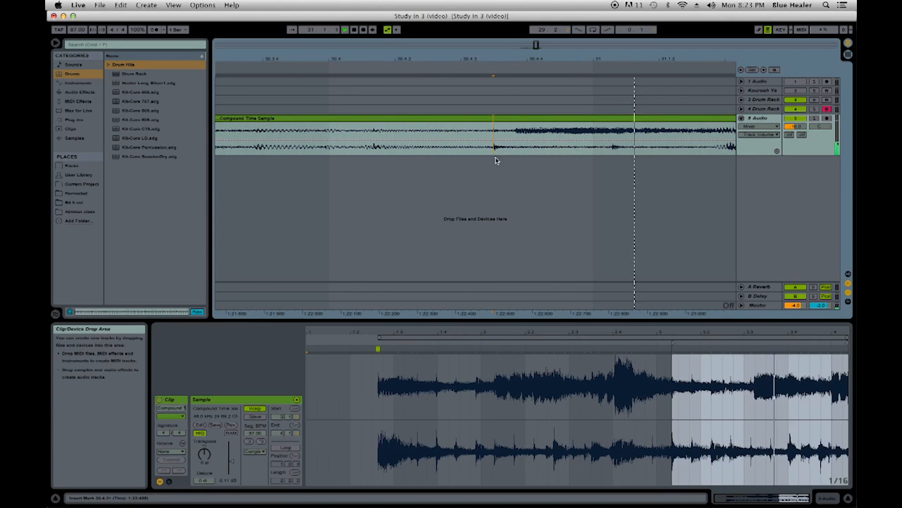
pyautogui.moveTo(497, 57); pyautogui.dragTo(497, 61)
pyautogui.click(494, 149)
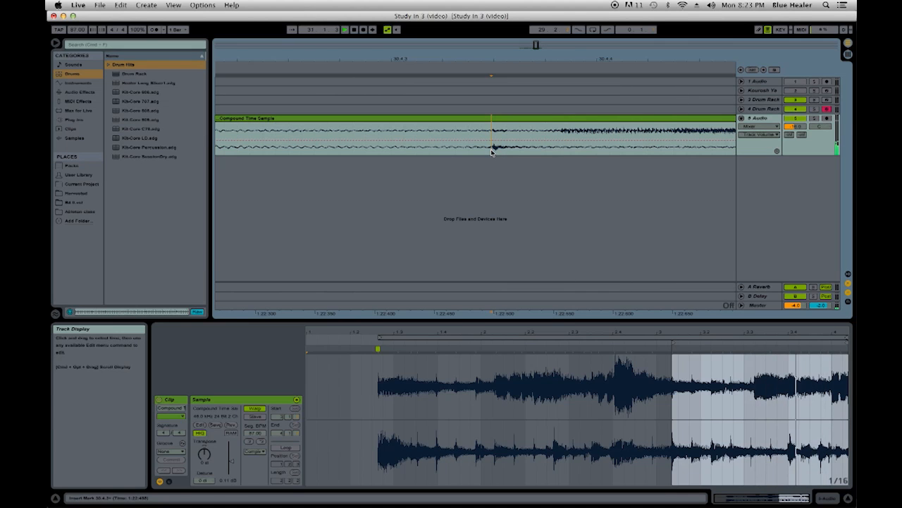
pyautogui.press('super+e')
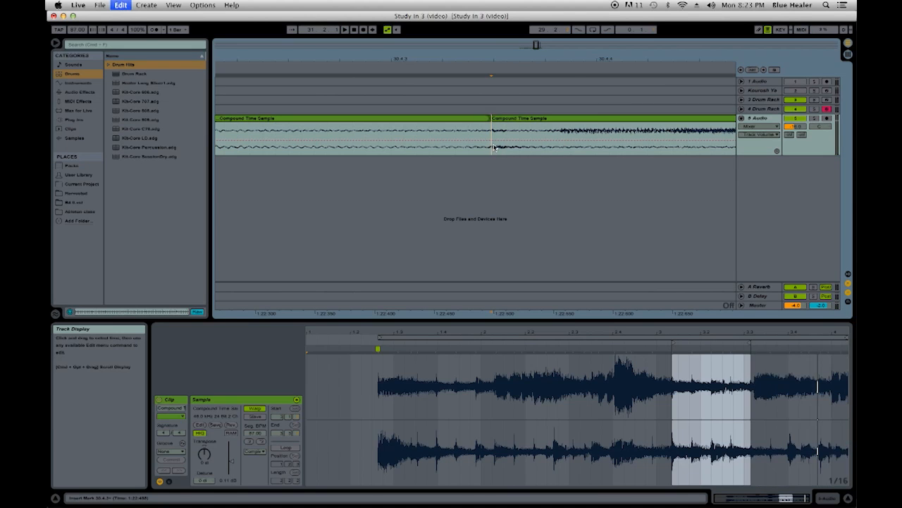
# Step: Play from the new cut and from the swell piece, then move the last piece earlier so it starts just before 30.3.4
pyautogui.press('space')
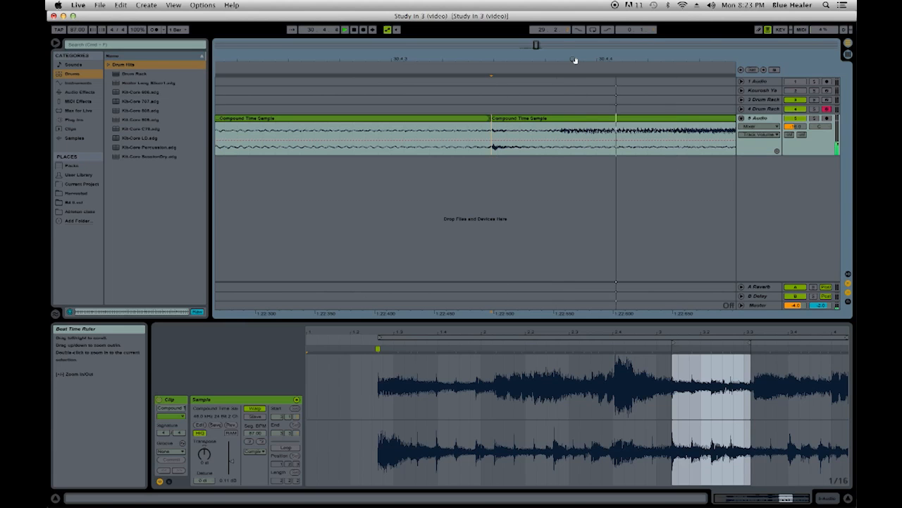
pyautogui.press('space')
pyautogui.moveTo(572, 58); pyautogui.dragTo(573, 27)
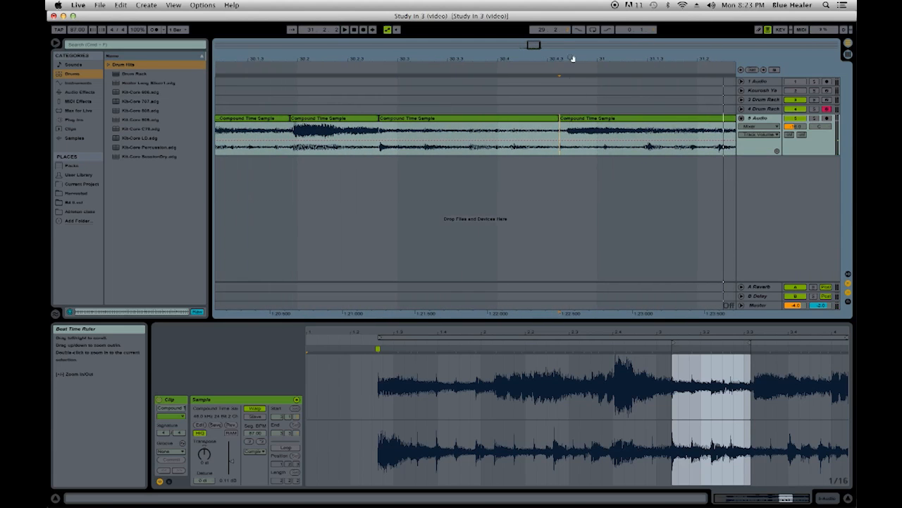
pyautogui.click(348, 121)
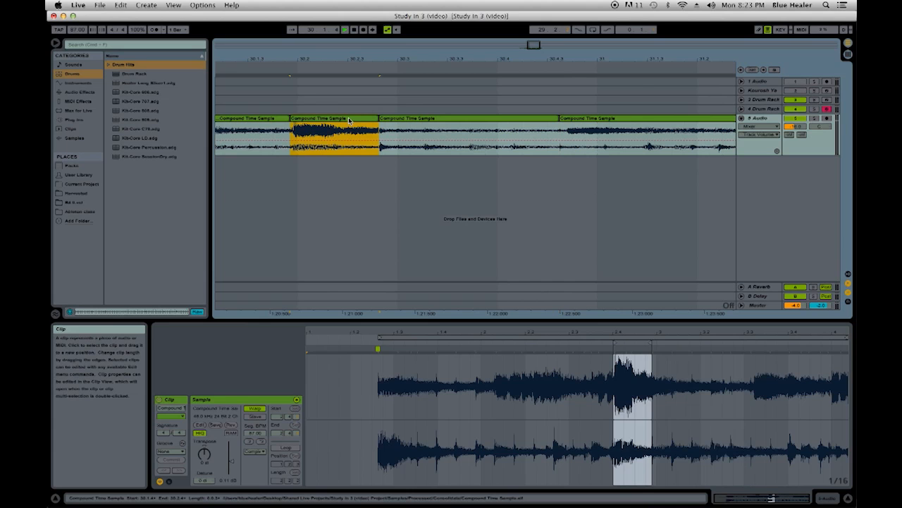
pyautogui.press('space')
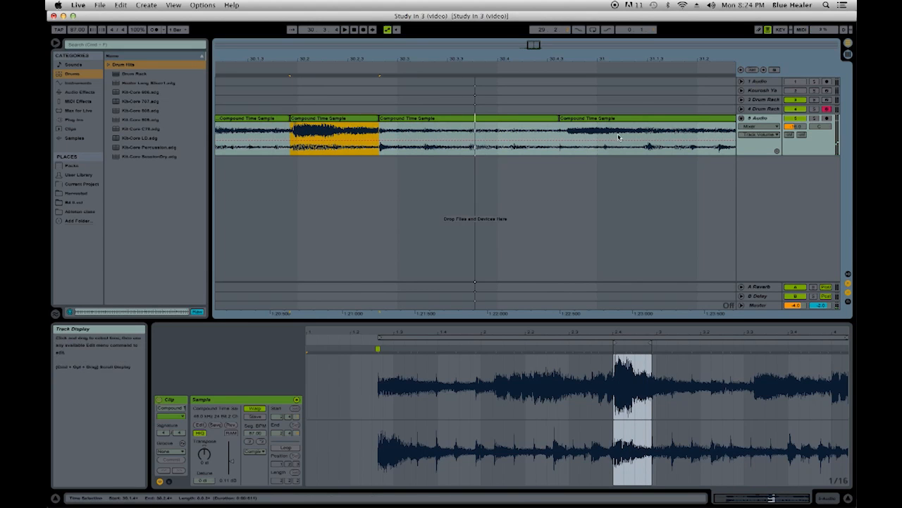
pyautogui.moveTo(631, 119); pyautogui.dragTo(554, 121)
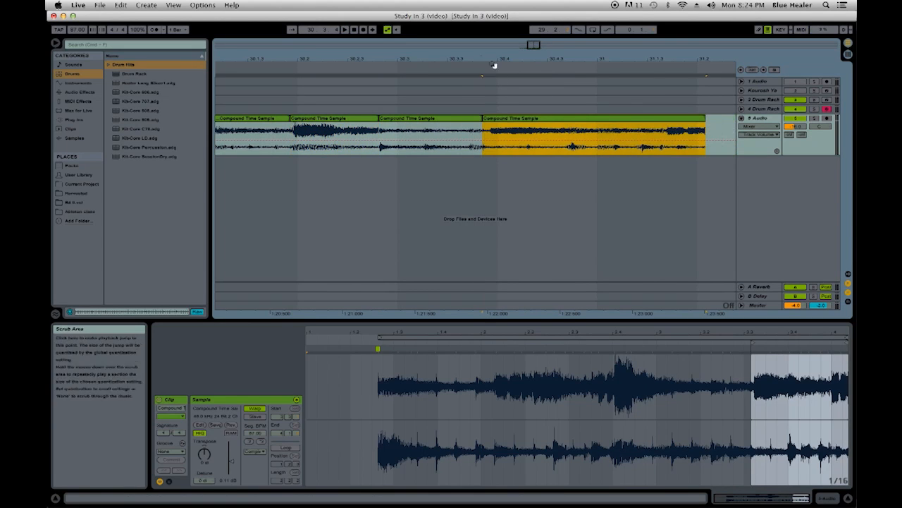
pyautogui.moveTo(475, 59); pyautogui.dragTo(475, 134)
pyautogui.moveTo(523, 118); pyautogui.dragTo(462, 116)
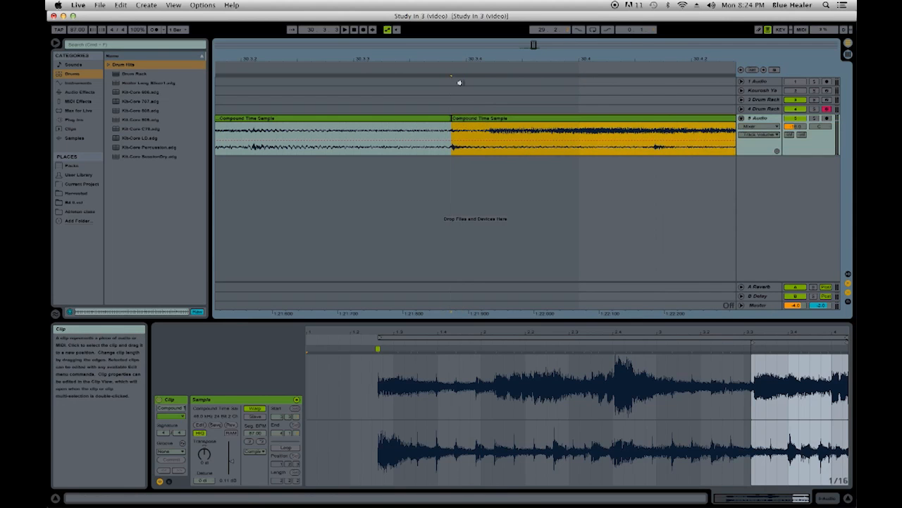
# Step: Play the whole six-piece sequence from its start, then replay it from the swell piece to judge where the loop should end
pyautogui.moveTo(459, 60); pyautogui.dragTo(454, 7)
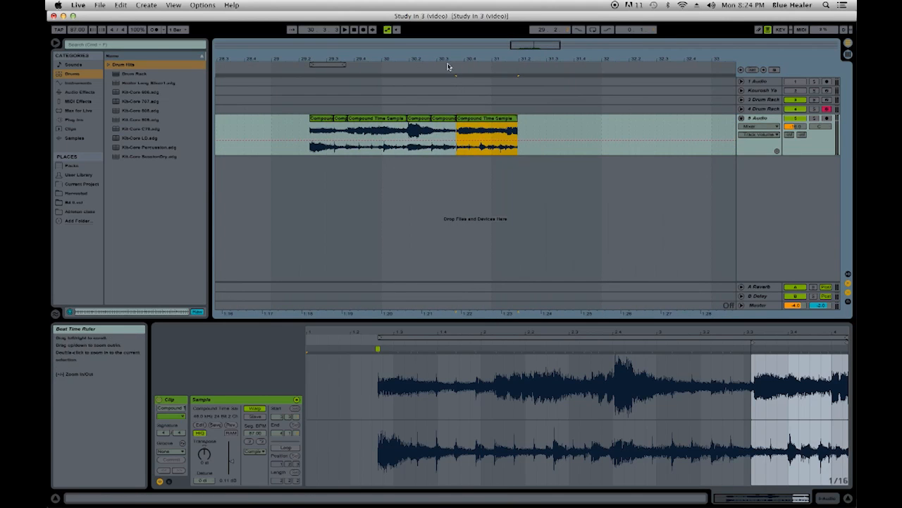
pyautogui.click(316, 122)
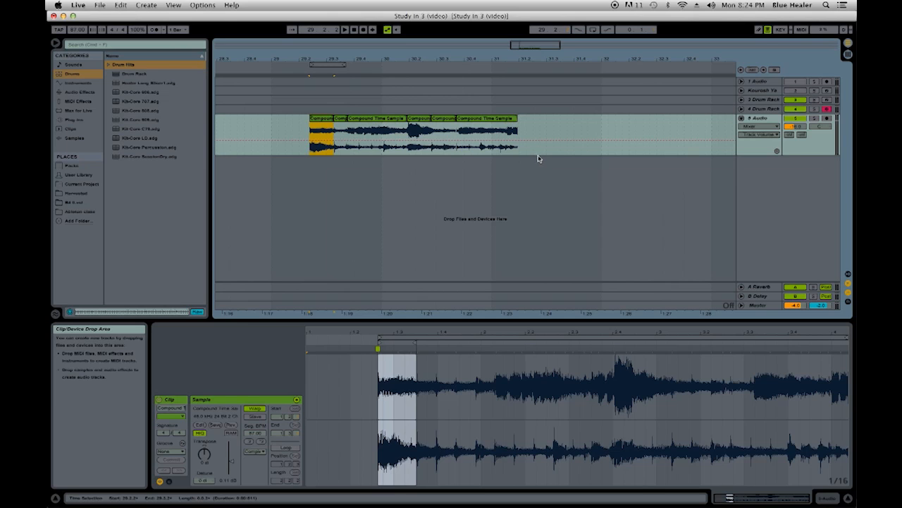
pyautogui.press('space')
pyautogui.press('space')
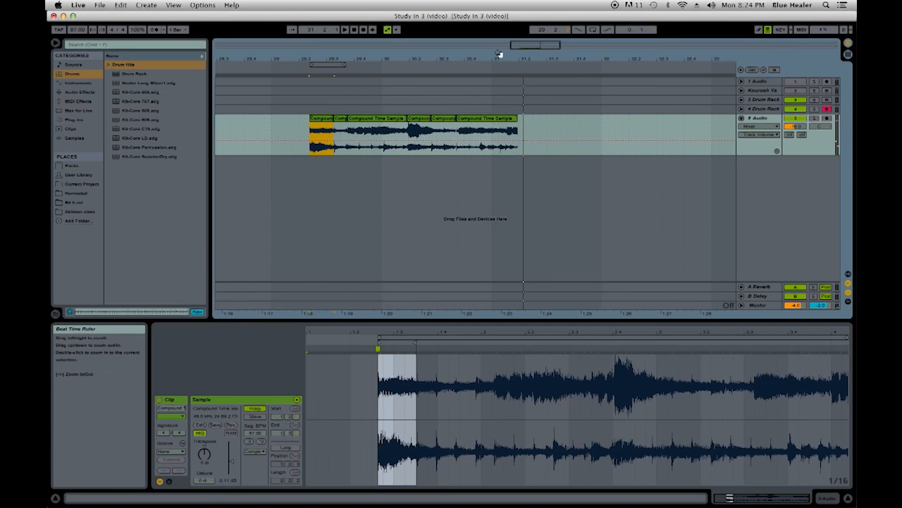
pyautogui.moveTo(501, 57); pyautogui.dragTo(504, 92)
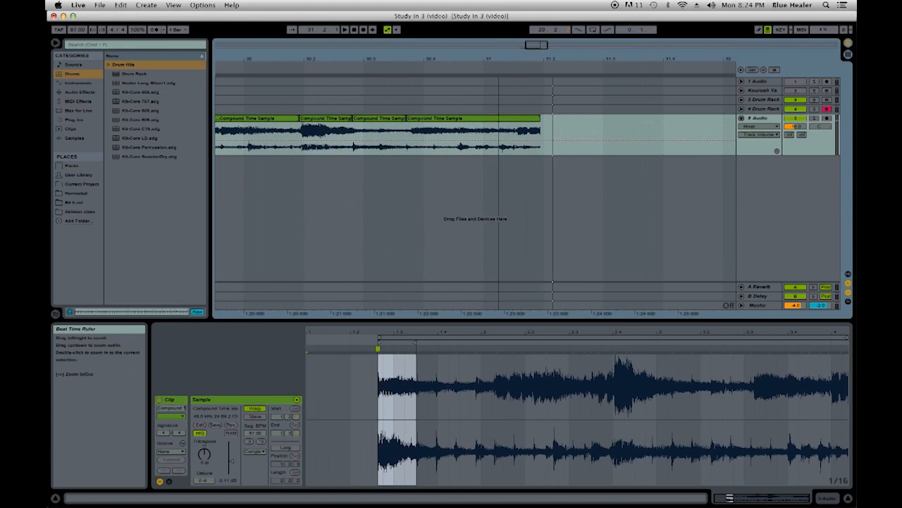
pyautogui.click(327, 120)
pyautogui.press('space')
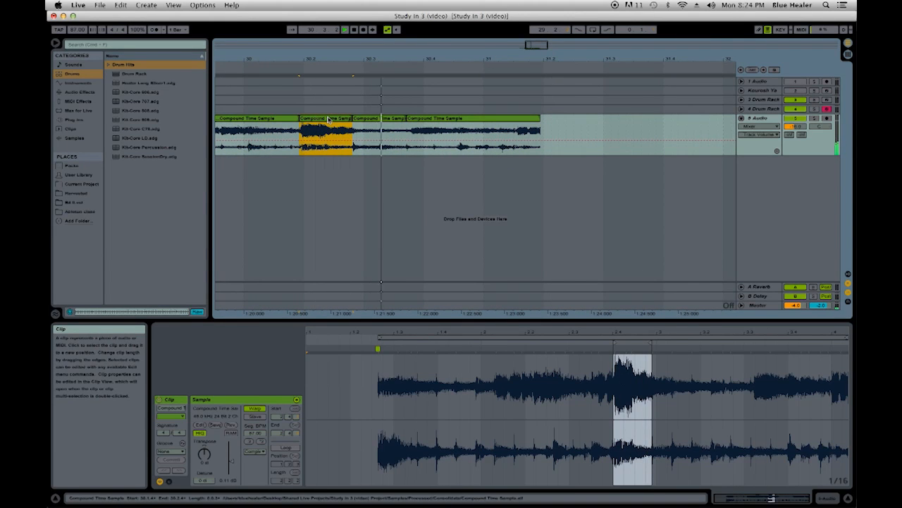
pyautogui.press('space')
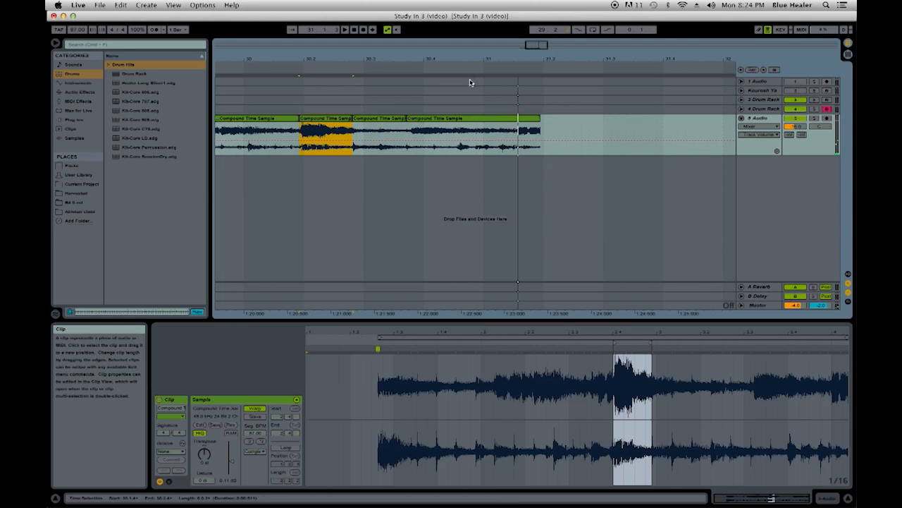
# Step: Trim the end of the last piece back to just before 31.1.3, cutting off its louder tail
pyautogui.moveTo(529, 60); pyautogui.dragTo(529, 81)
pyautogui.moveTo(566, 119); pyautogui.dragTo(482, 117)
pyautogui.moveTo(484, 61); pyautogui.dragTo(485, 81)
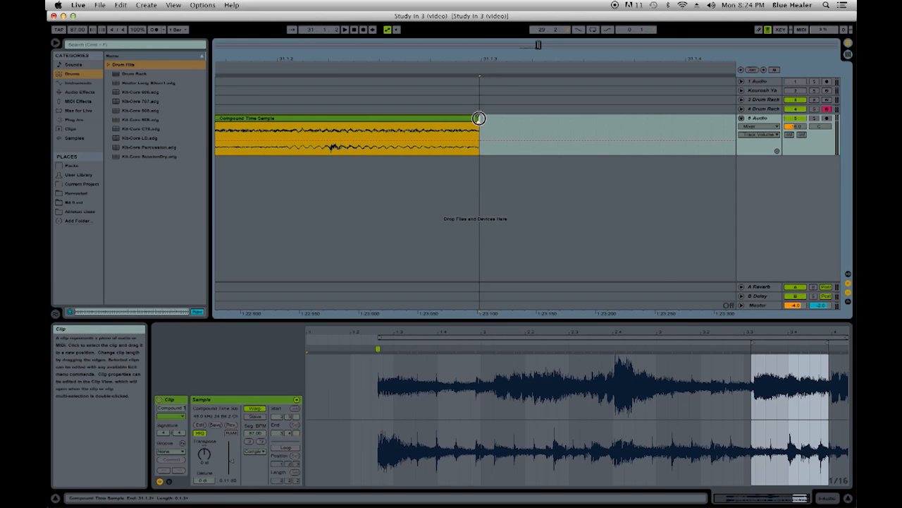
# Step: Duplicate all six pieces of the sequence directly after the original
pyautogui.moveTo(473, 62); pyautogui.dragTo(473, 44)
pyautogui.click(319, 117)
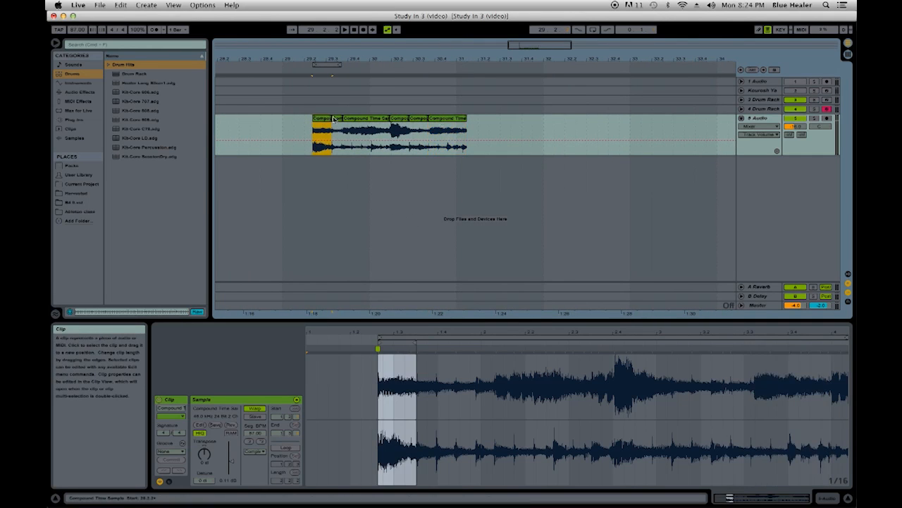
pyautogui.keyDown('shift'); pyautogui.click(459, 120); pyautogui.keyUp('shift')
pyautogui.press('super+d')
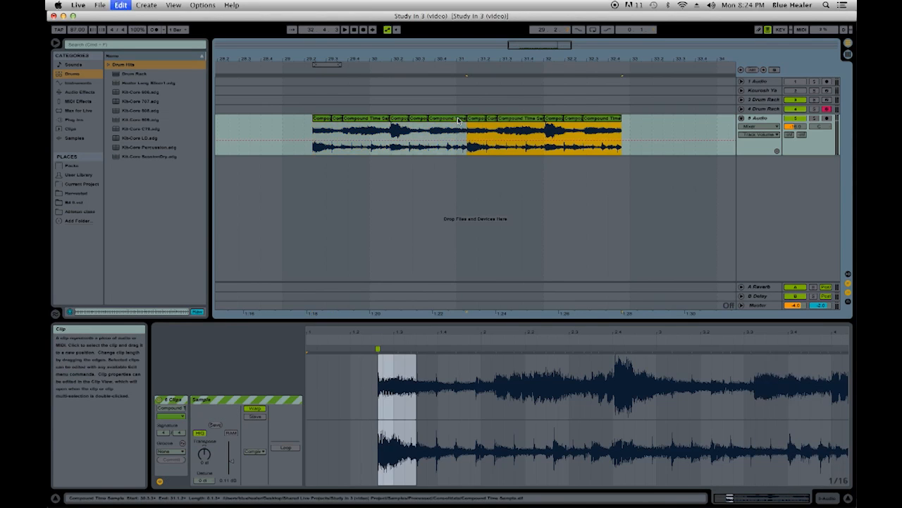
# Step: Play the duplicated sequence from its first piece, then undo the duplication
pyautogui.click(325, 118)
pyautogui.press('space')
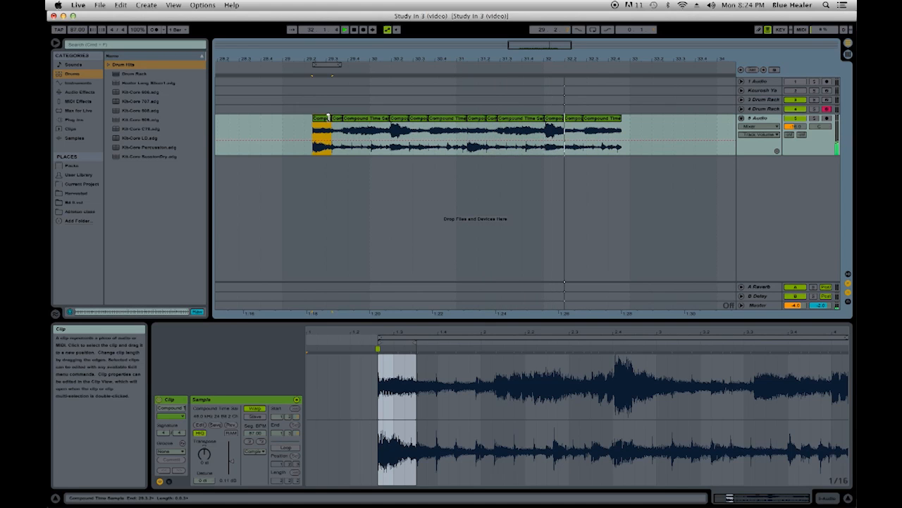
pyautogui.press('space')
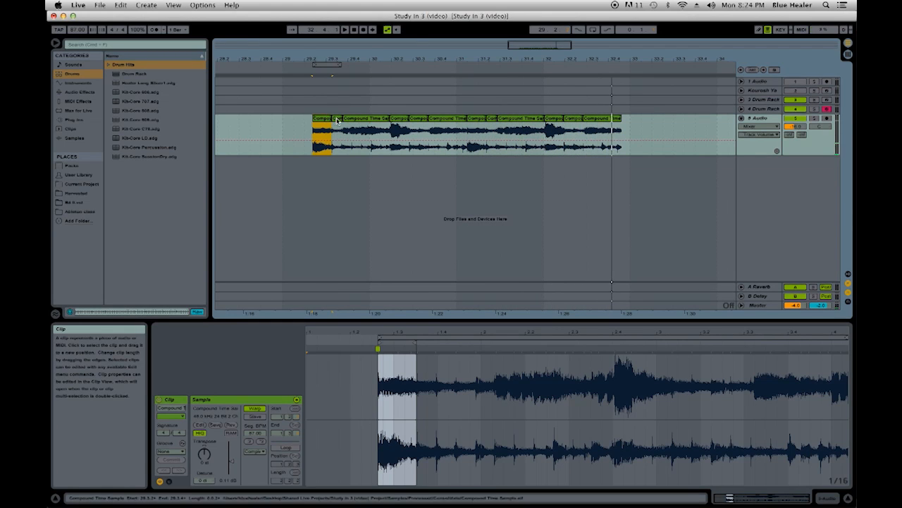
pyautogui.press('super+z')
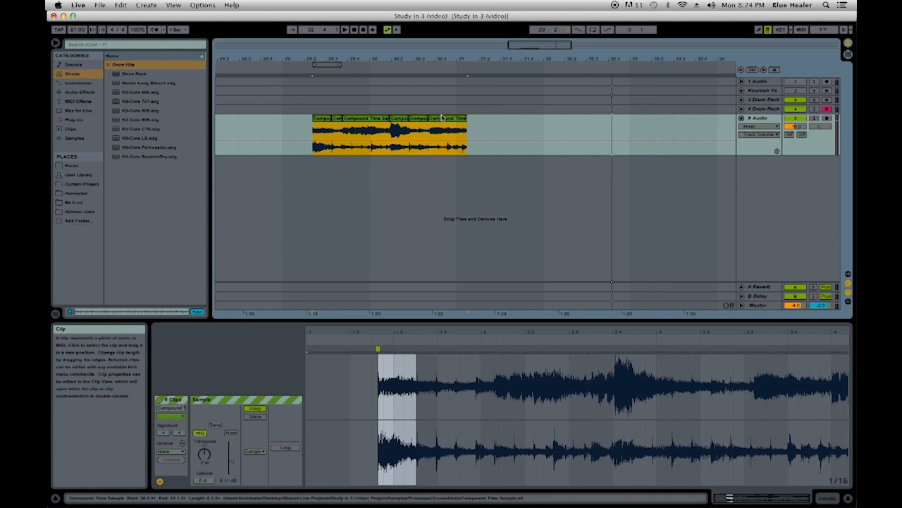
# Step: Consolidate the six pieces of the sequence into a single clip
pyautogui.moveTo(479, 59)
pyautogui.mouseDown()
pyautogui.moveTo(478, 125)
pyautogui.moveTo(477, 62)
pyautogui.mouseUp()
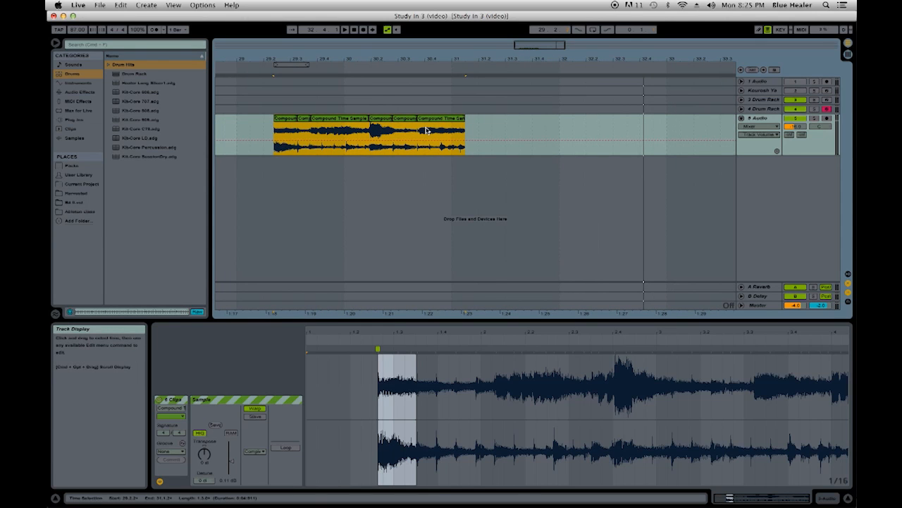
pyautogui.press('super+j')
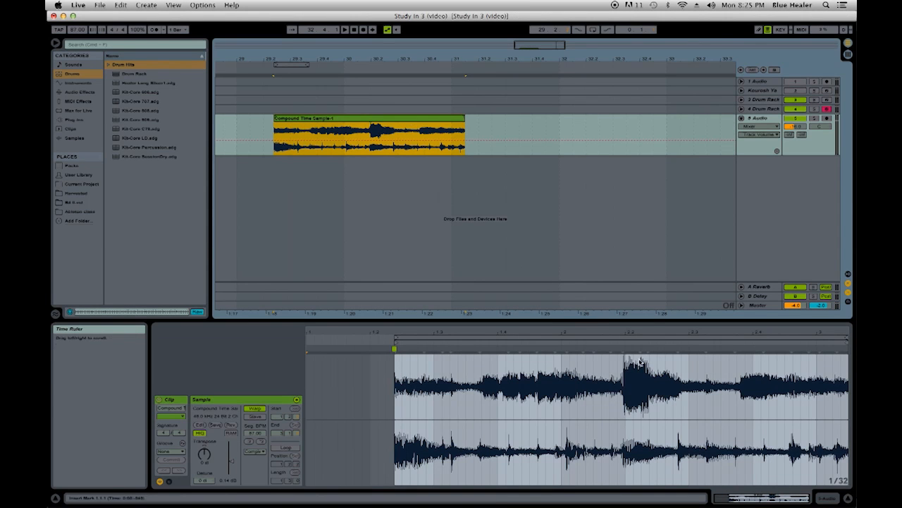
pyautogui.moveTo(632, 332); pyautogui.dragTo(631, 423)
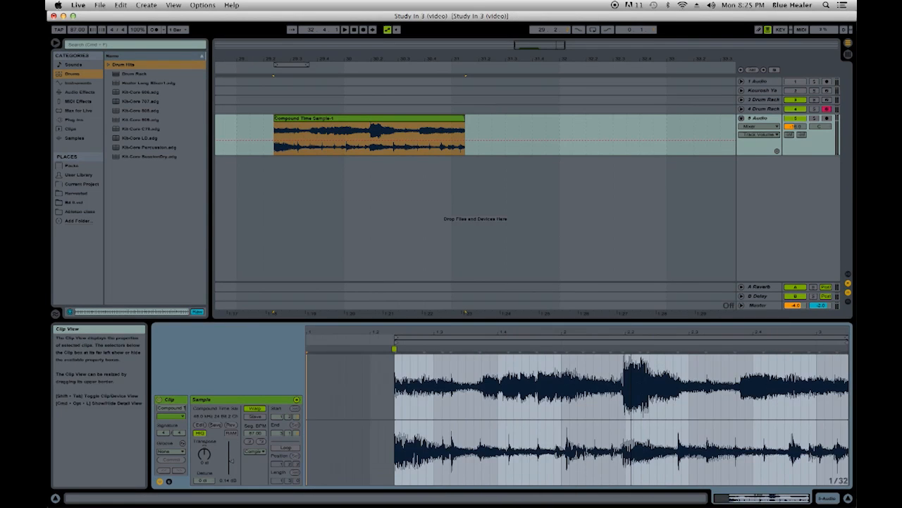
# Step: Copy the consolidated clip into the audio track's scene 3 slot in Session View, below the existing loop
pyautogui.click(390, 118)
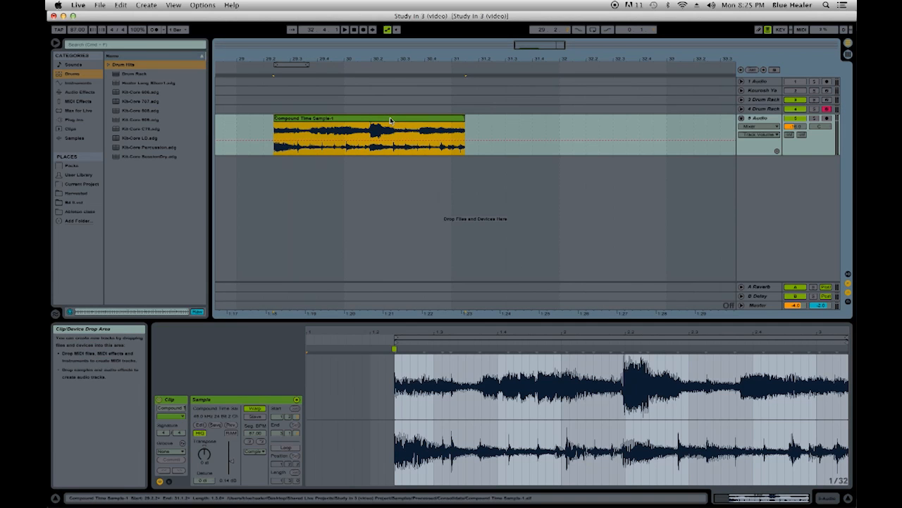
pyautogui.click(848, 44)
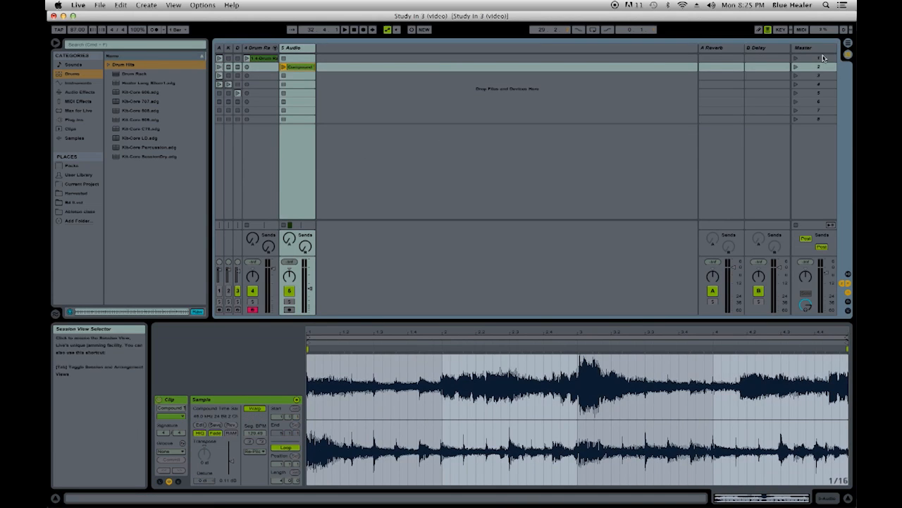
pyautogui.click(295, 76)
pyautogui.press('super+v')
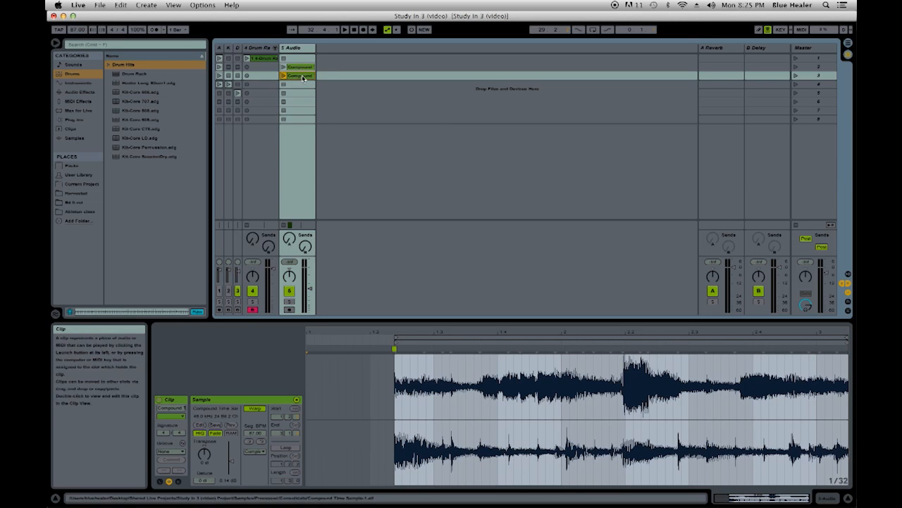
# Step: Warp the pasted clip as a 2-bar loop and launch it
pyautogui.rightClick(449, 374)
pyautogui.click(512, 308)
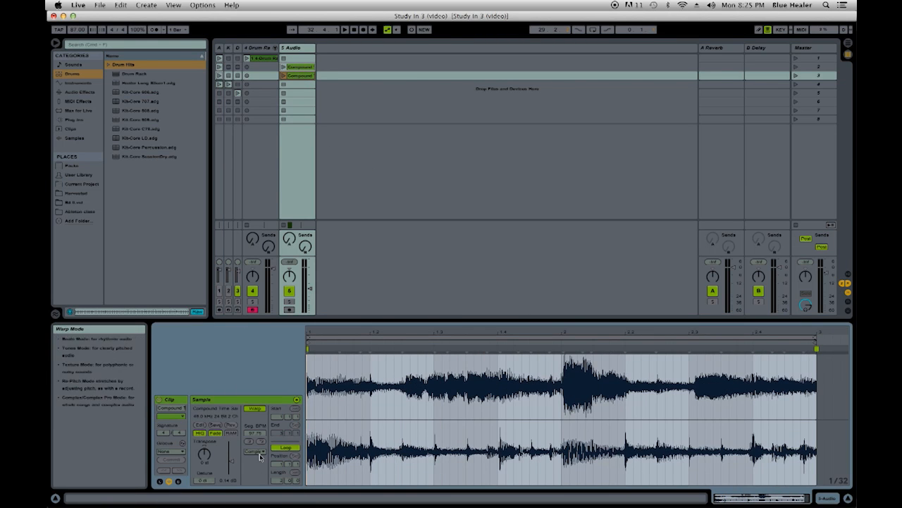
pyautogui.click(282, 75)
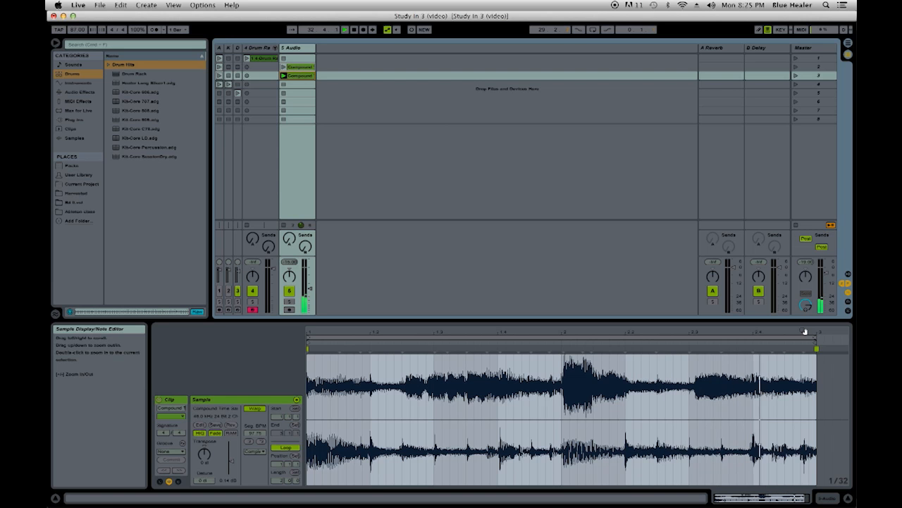
# Step: Add a warp marker on the last transient near 2.4.4 and align the sample's end marker with bar 3
pyautogui.moveTo(805, 332); pyautogui.dragTo(805, 395)
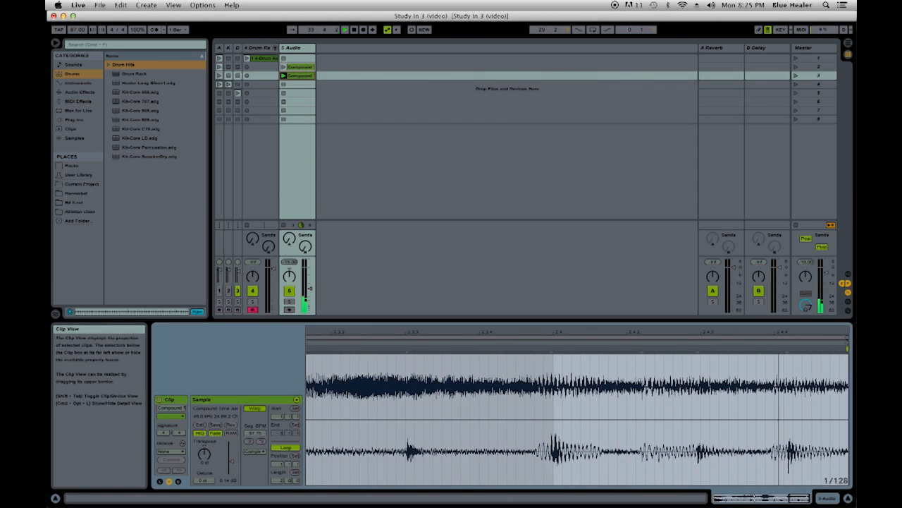
pyautogui.doubleClick(786, 349)
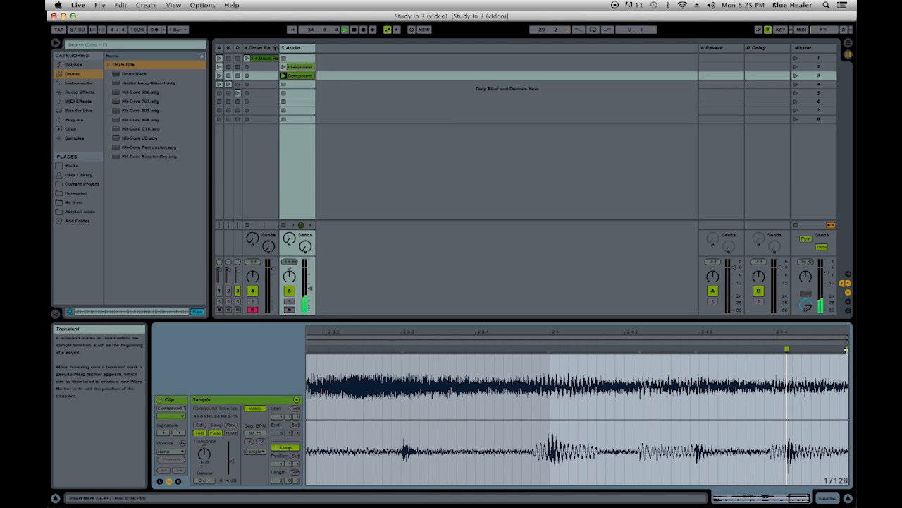
pyautogui.moveTo(846, 350); pyautogui.dragTo(818, 349)
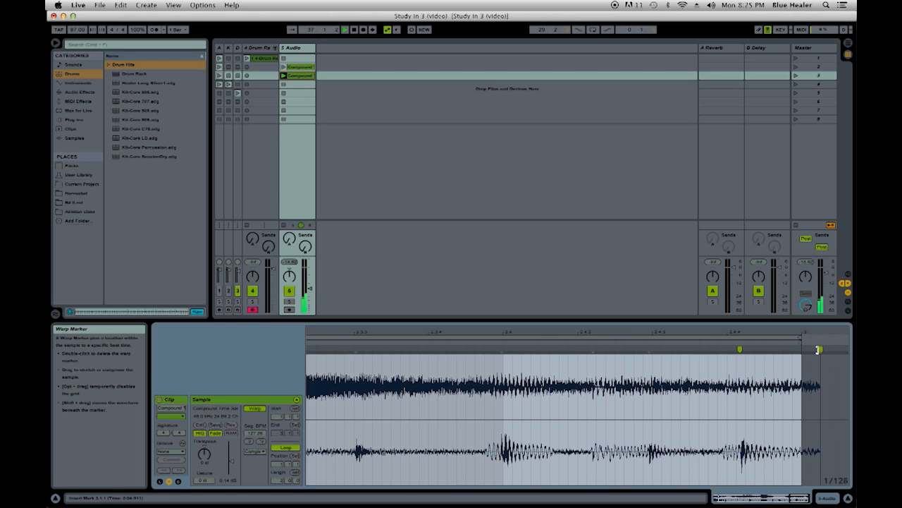
pyautogui.doubleClick(830, 330)
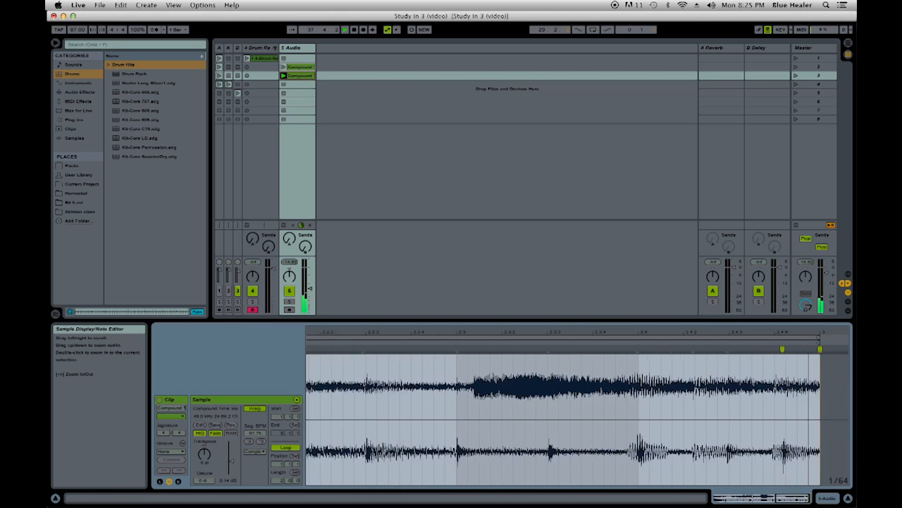
# Step: Move the loop start slightly later, just after bar 1, and crop the sample to the loop
pyautogui.moveTo(316, 332); pyautogui.dragTo(316, 423)
pyautogui.moveTo(308, 338); pyautogui.dragTo(345, 339)
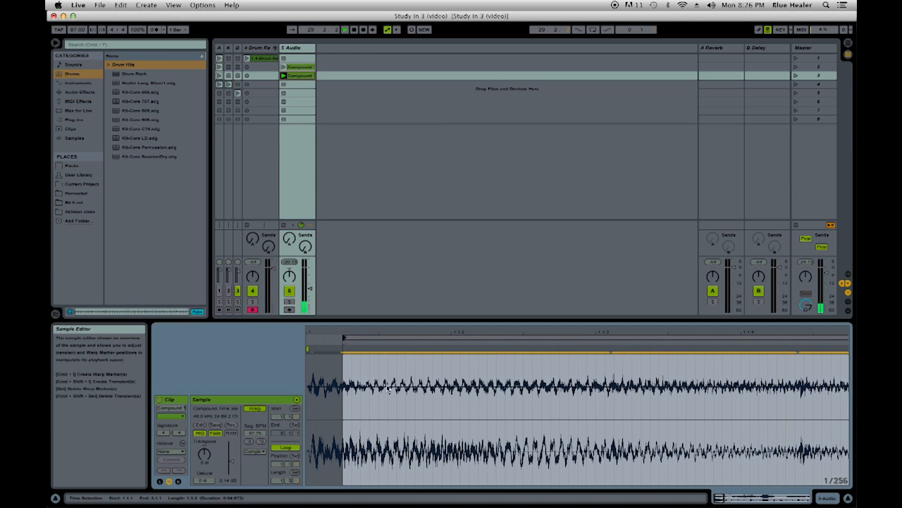
pyautogui.rightClick(389, 362)
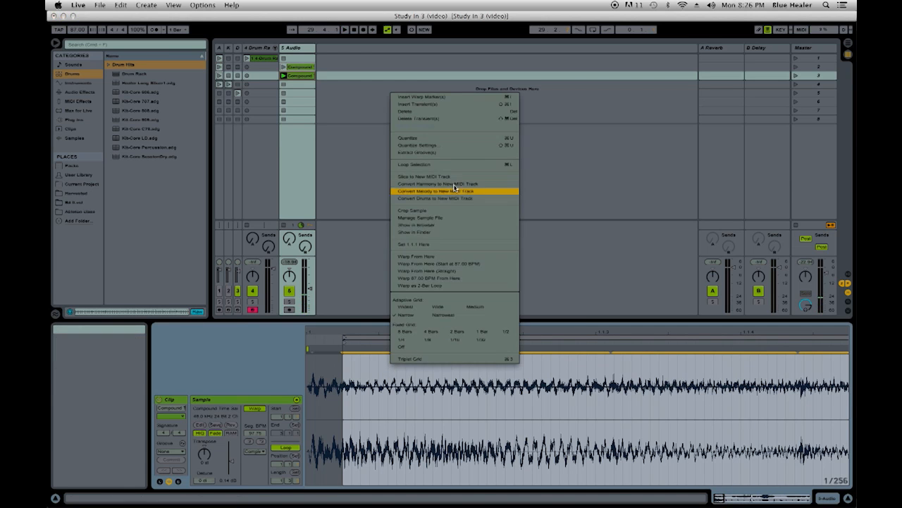
pyautogui.click(448, 210)
# Step: Warp the cropped sample as a 2-bar loop and start playback
pyautogui.rightClick(457, 363)
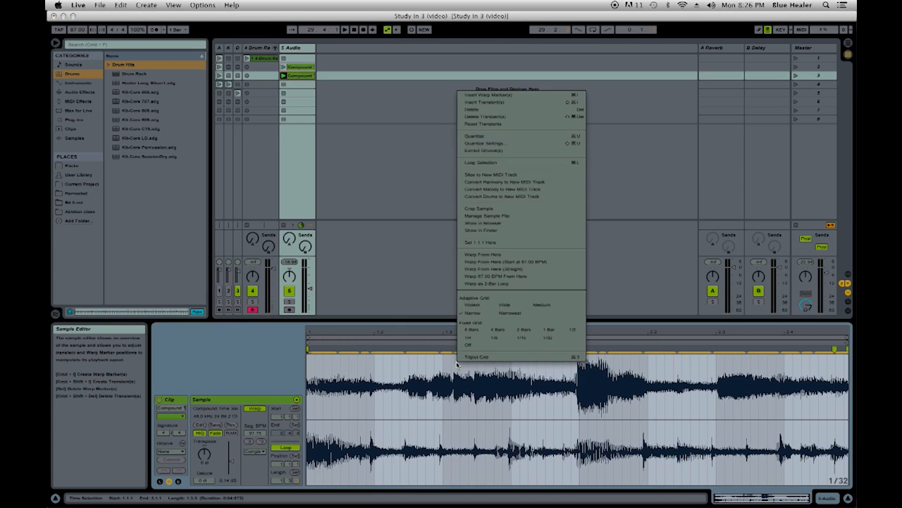
pyautogui.click(541, 284)
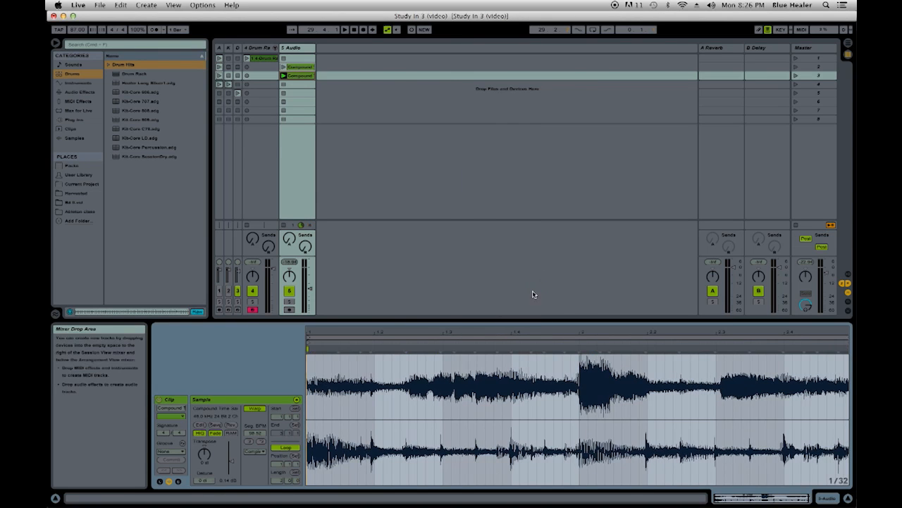
pyautogui.press('space')
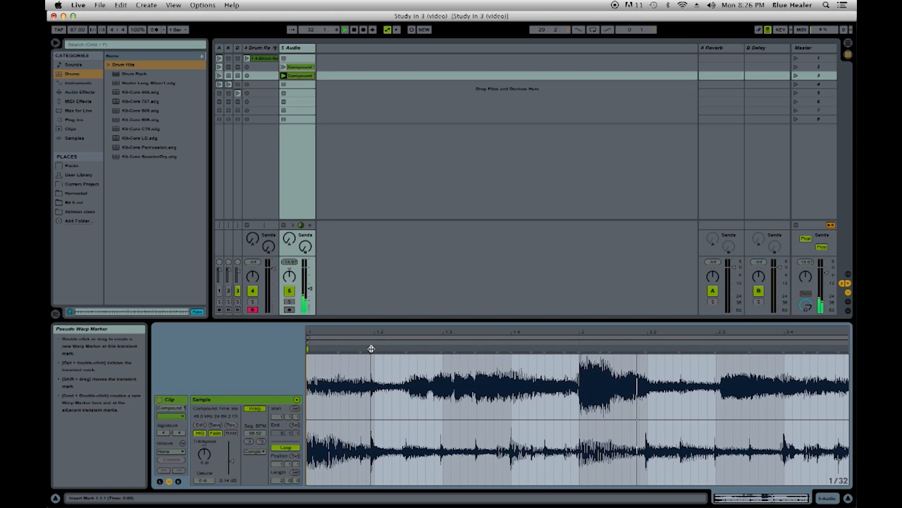
# Step: Add warp markers on the main transients and align them with beats 1.2, 1.3, 2, 2.2, 2.3 and 2.4
pyautogui.moveTo(370, 348); pyautogui.dragTo(374, 349)
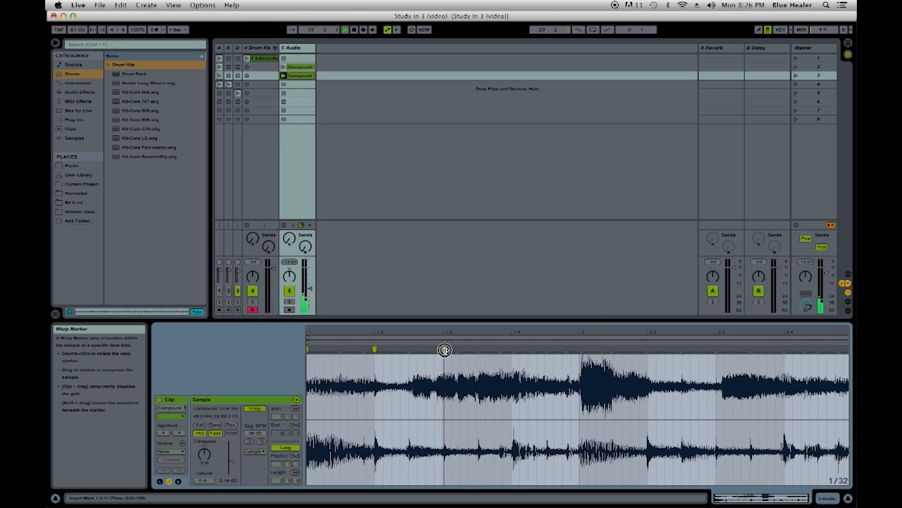
pyautogui.moveTo(458, 349); pyautogui.dragTo(442, 349)
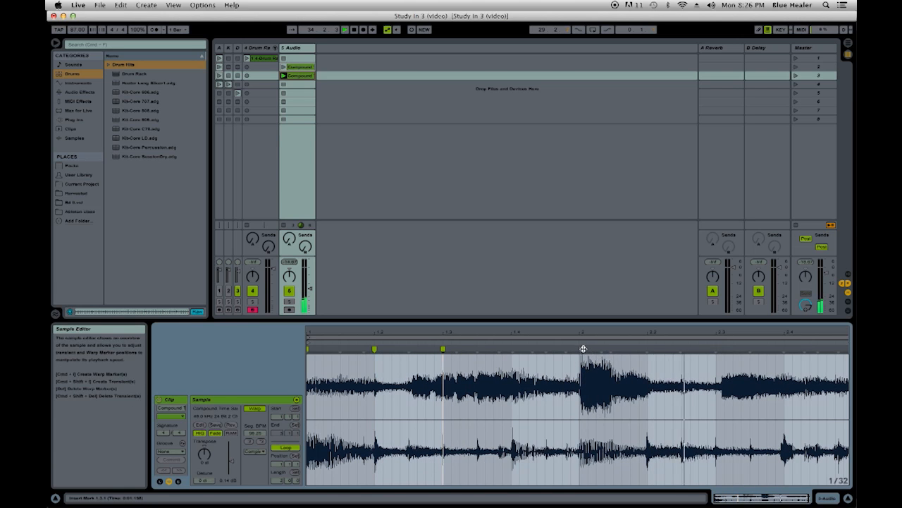
pyautogui.moveTo(584, 349); pyautogui.dragTo(580, 349)
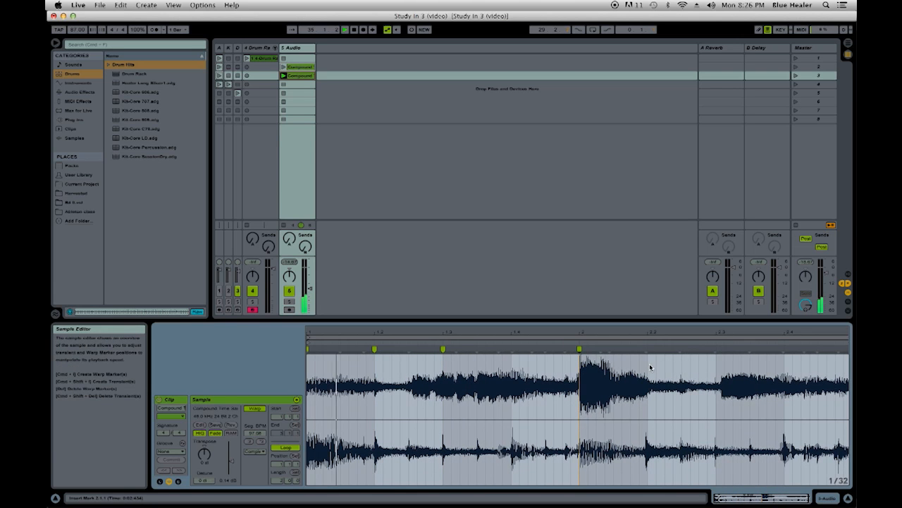
pyautogui.moveTo(644, 350); pyautogui.dragTo(647, 349)
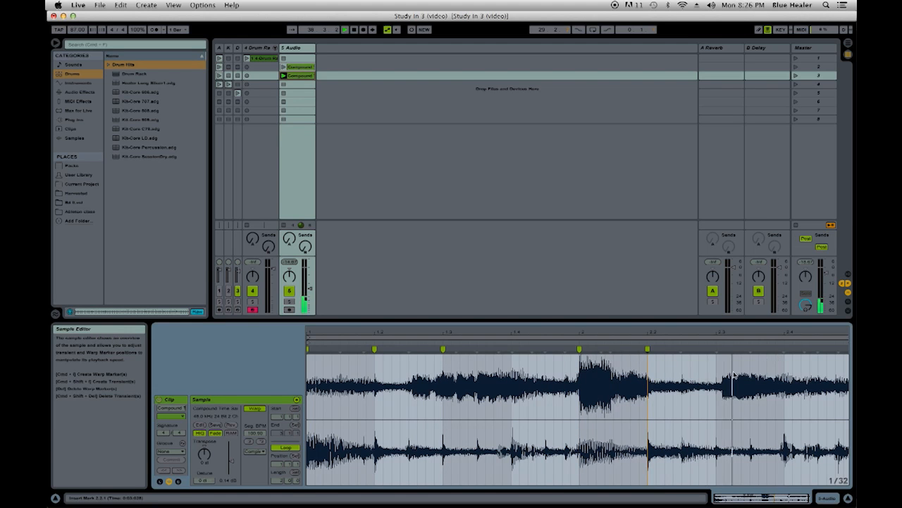
pyautogui.moveTo(714, 349)
pyautogui.mouseDown()
pyautogui.moveTo(725, 349)
pyautogui.moveTo(715, 349)
pyautogui.mouseUp()
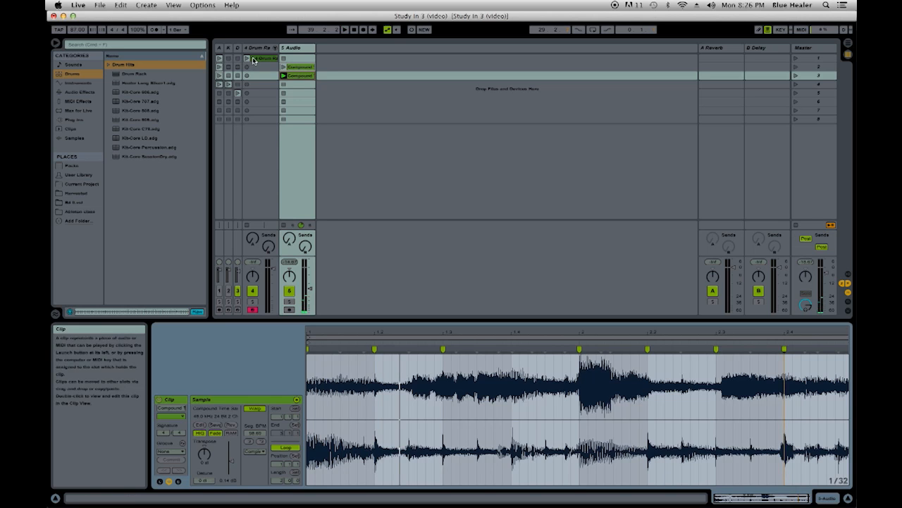
# Step: Launch the drum clip together with the re-warped loop and show the loop's waveform while listening
pyautogui.click(248, 59)
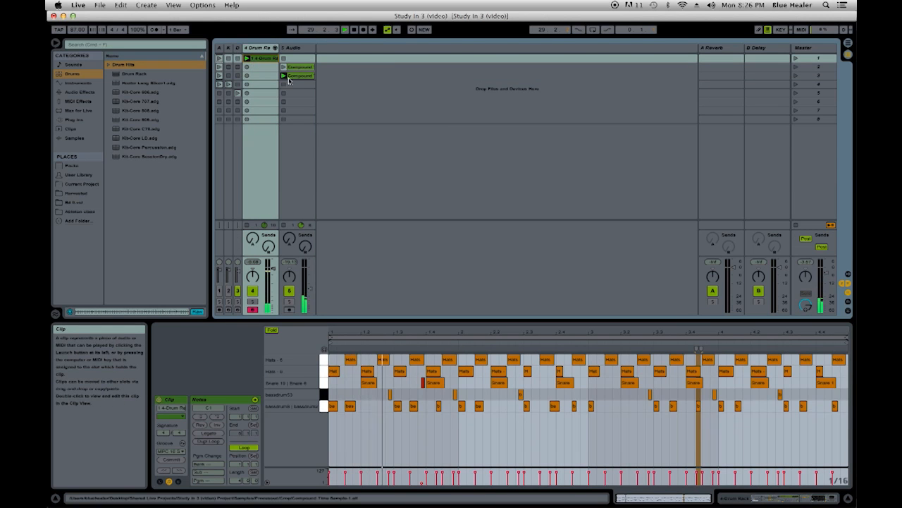
pyautogui.click(291, 76)
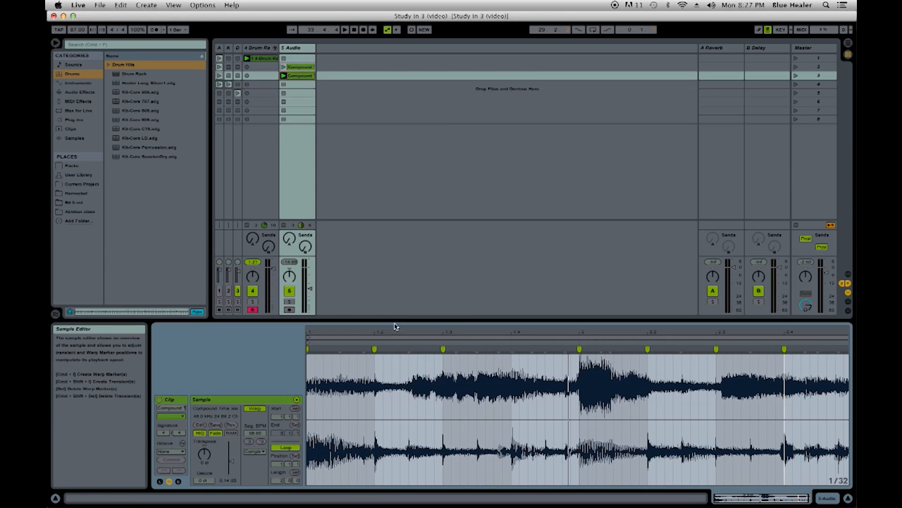
# Step: Freeze the audio track holding the compound-time loops, then flatten it
pyautogui.rightClick(299, 79)
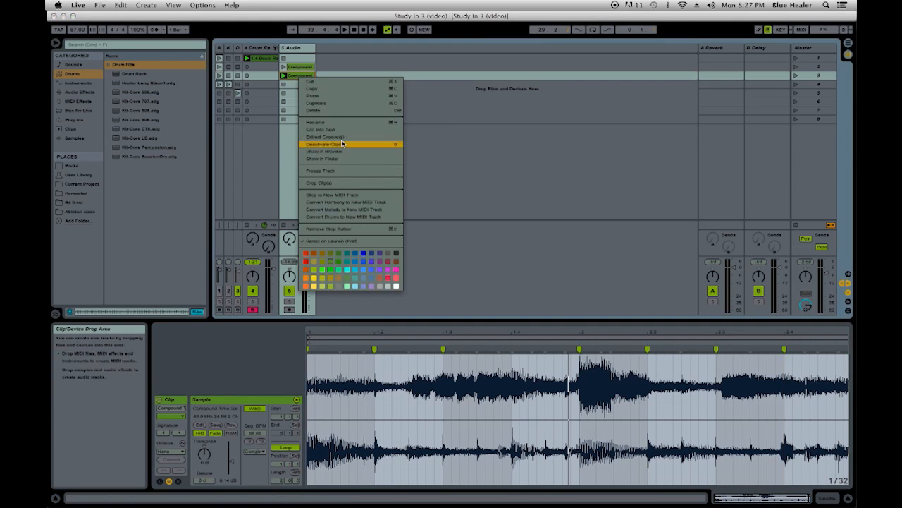
pyautogui.click(349, 170)
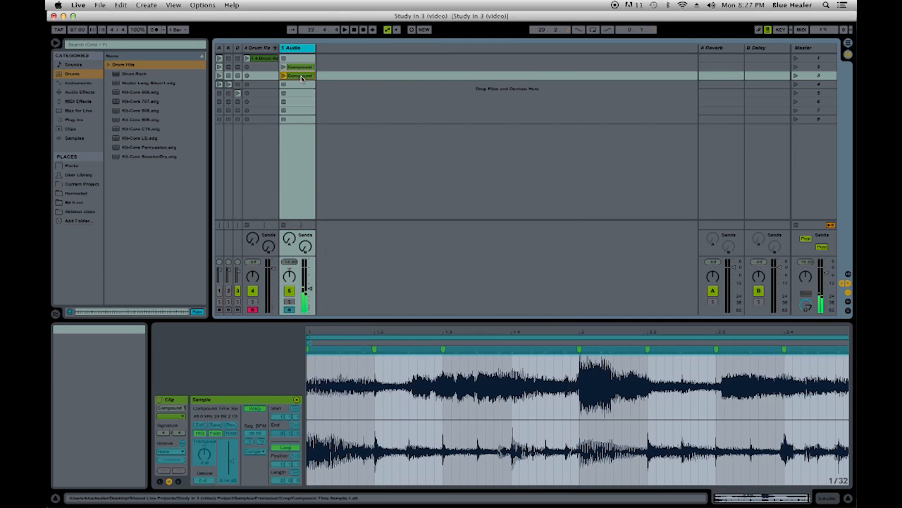
pyautogui.rightClick(300, 75)
pyautogui.click(339, 178)
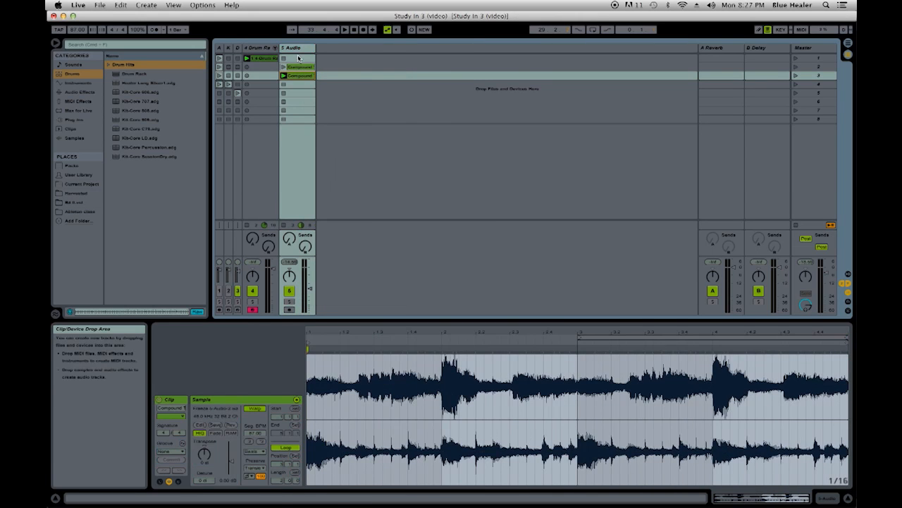
# Step: Crop the flattened four-bar loop in scene 2 and copy it into the scene 4 slot
pyautogui.click(303, 67)
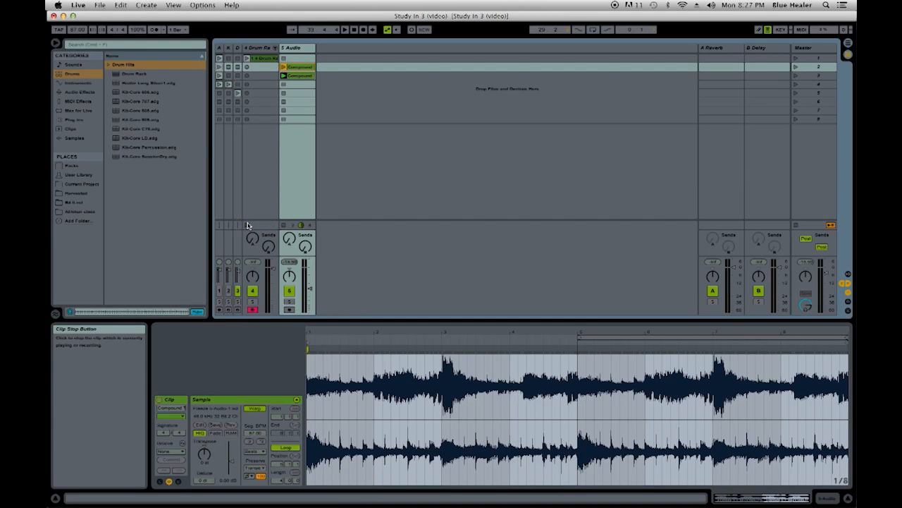
pyautogui.click(283, 66)
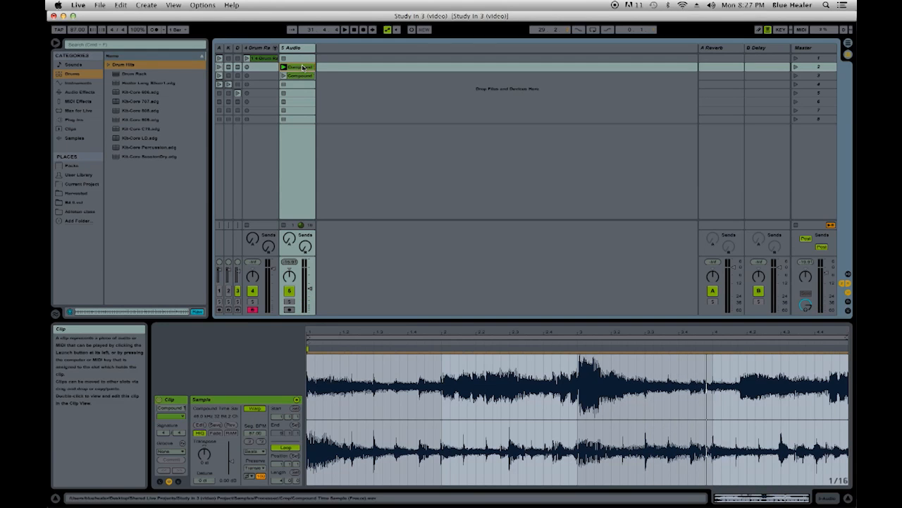
pyautogui.moveTo(303, 67); pyautogui.dragTo(303, 85)
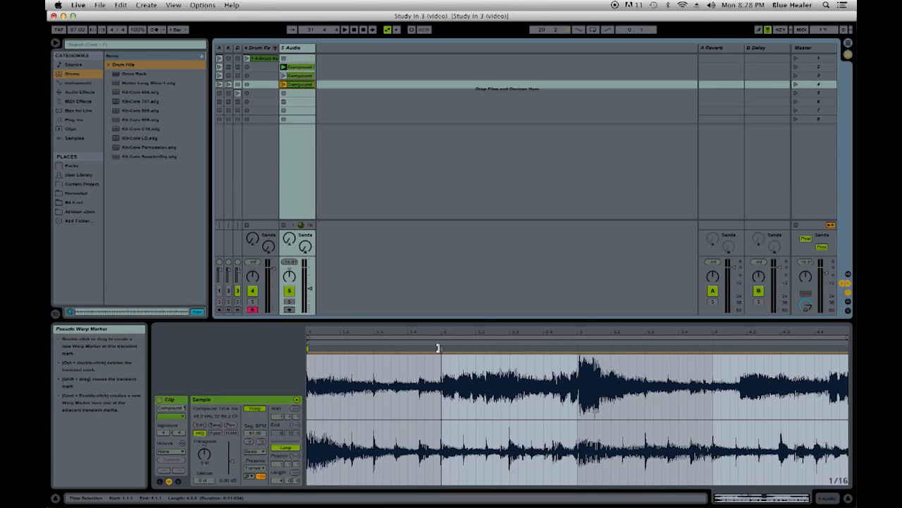
# Step: Add warp markers to the scene 4 loop at 1.3, 2, 2.3, 3, 3.3, 4 and 4.3
pyautogui.doubleClick(374, 348)
pyautogui.doubleClick(441, 348)
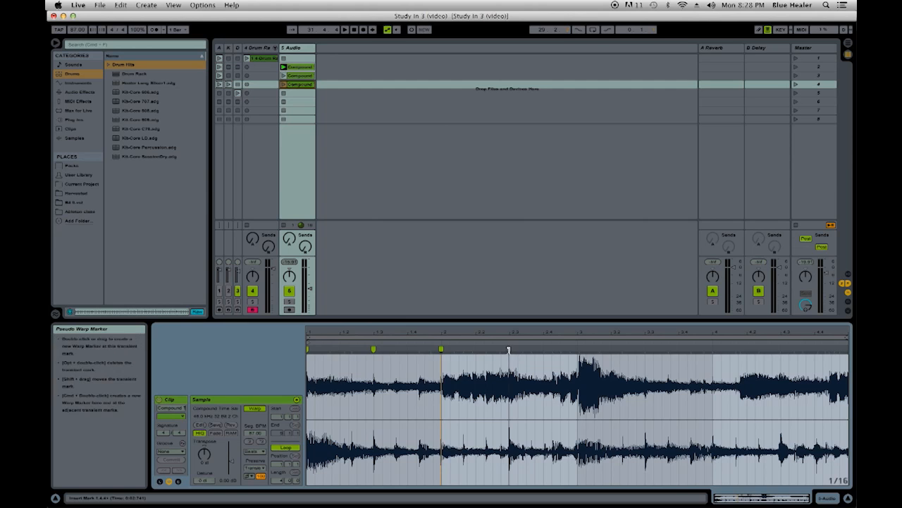
pyautogui.doubleClick(509, 348)
pyautogui.doubleClick(580, 348)
pyautogui.doubleClick(645, 348)
pyautogui.doubleClick(714, 348)
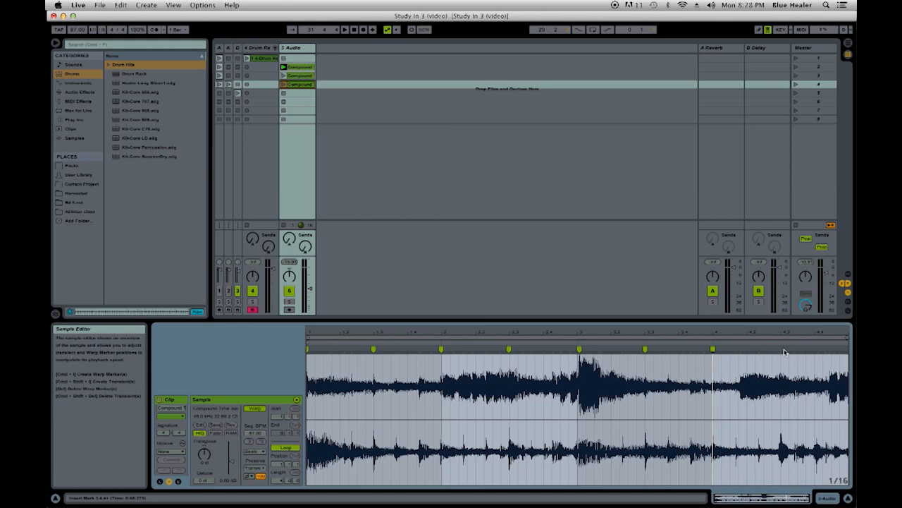
pyautogui.doubleClick(779, 349)
# Step: Slice the loop to a new MIDI track, one slice per warp marker, using the Healer Long Slices1 slicing preset
pyautogui.rightClick(723, 367)
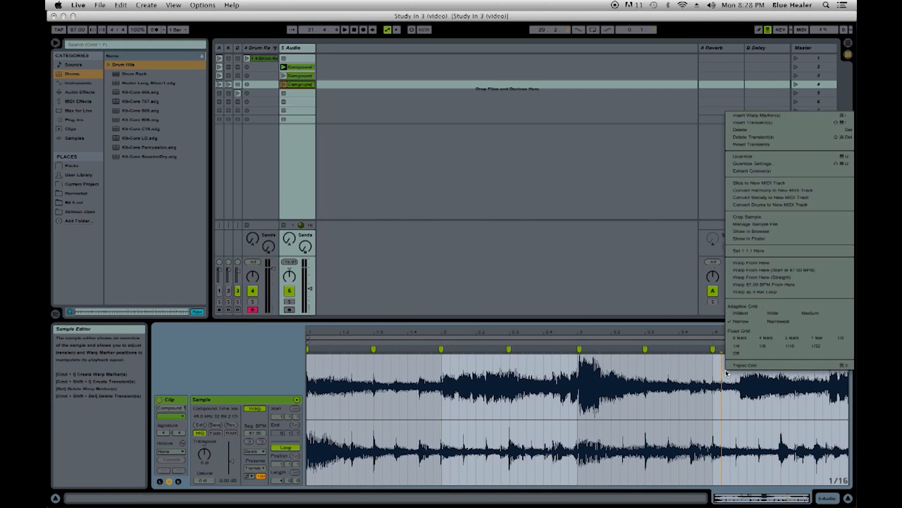
pyautogui.click(773, 182)
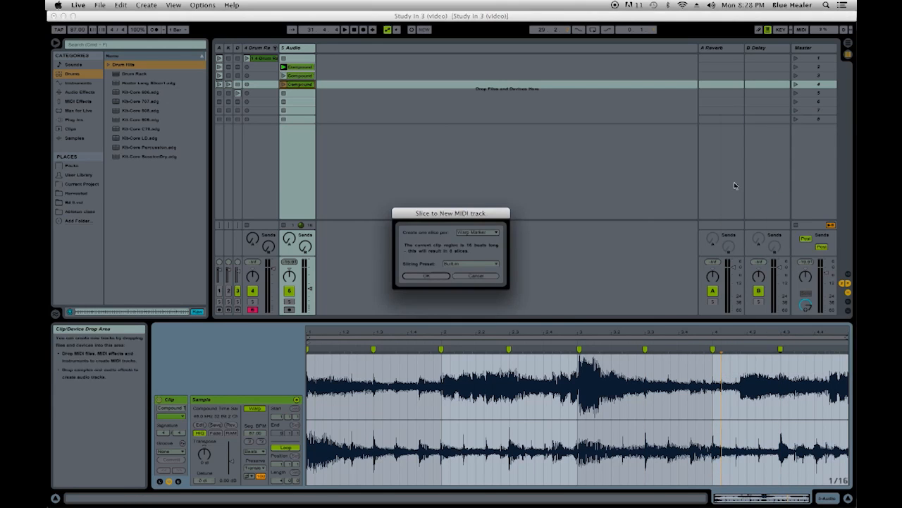
pyautogui.click(469, 263)
pyautogui.click(475, 278)
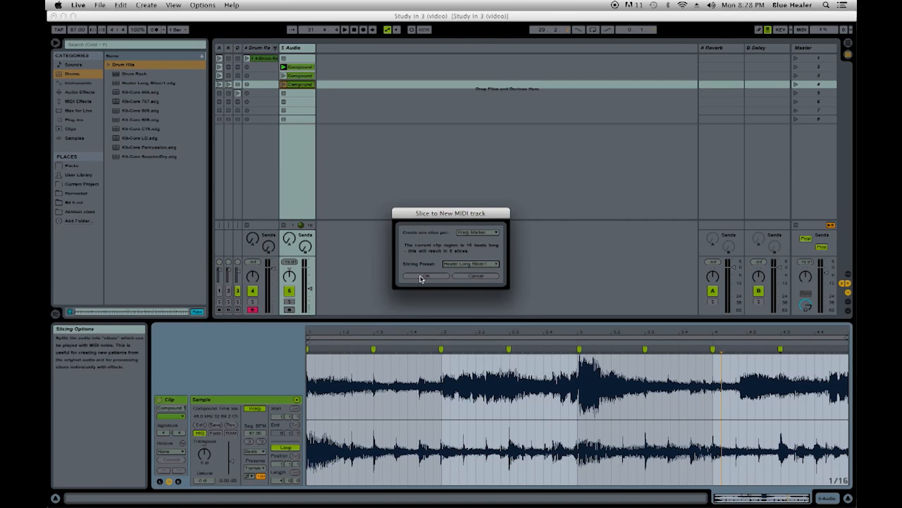
pyautogui.click(423, 277)
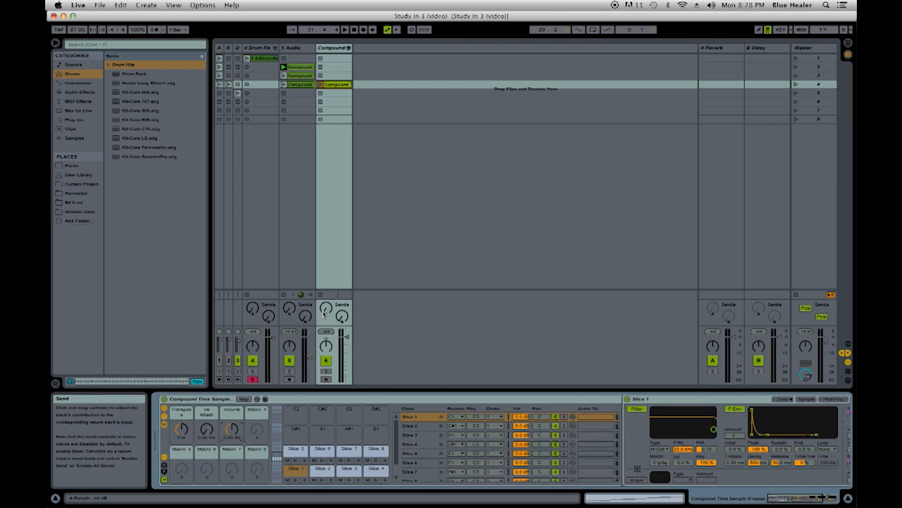
# Step: Stop the playing audio loop and move the drum clip from scene 1 to scene 5
pyautogui.click(284, 118)
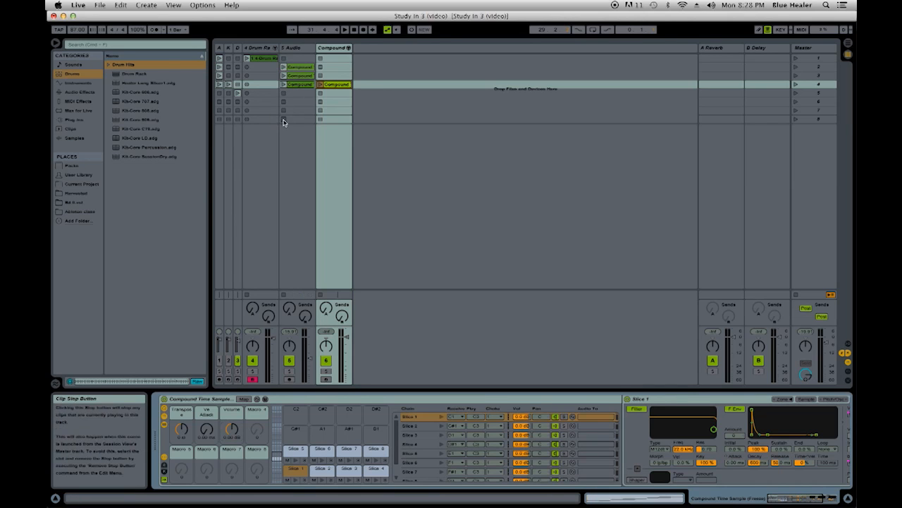
pyautogui.moveTo(263, 59); pyautogui.dragTo(262, 96)
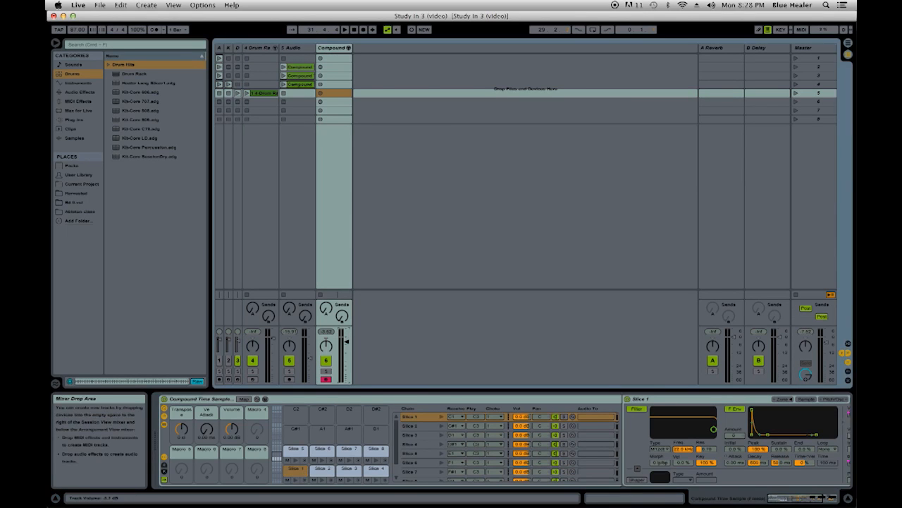
# Step: Audition slices on the new rack's pads and raise its Transpose macro
pyautogui.click(295, 481)
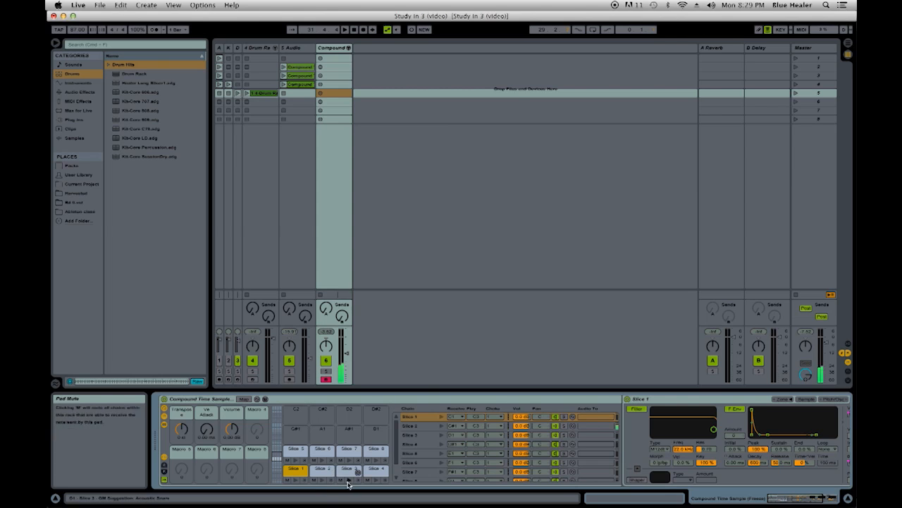
pyautogui.click(374, 483)
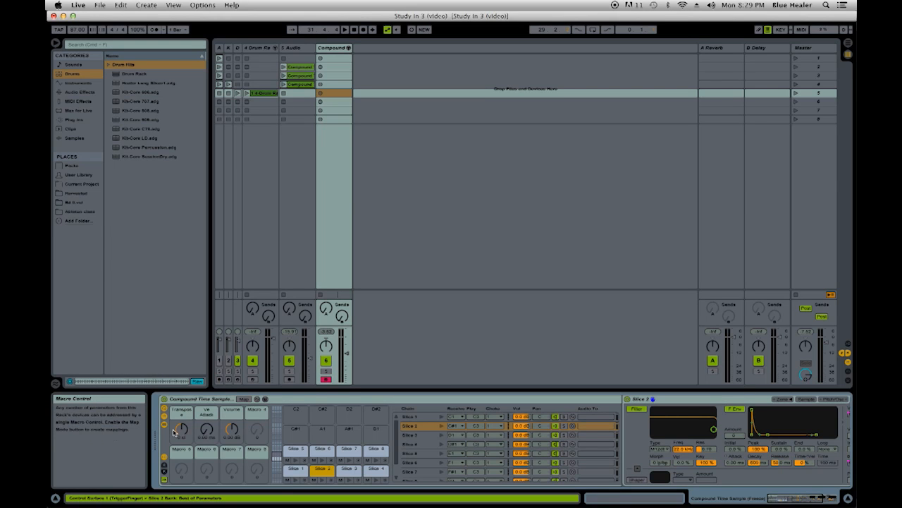
pyautogui.moveTo(181, 429); pyautogui.dragTo(182, 423)
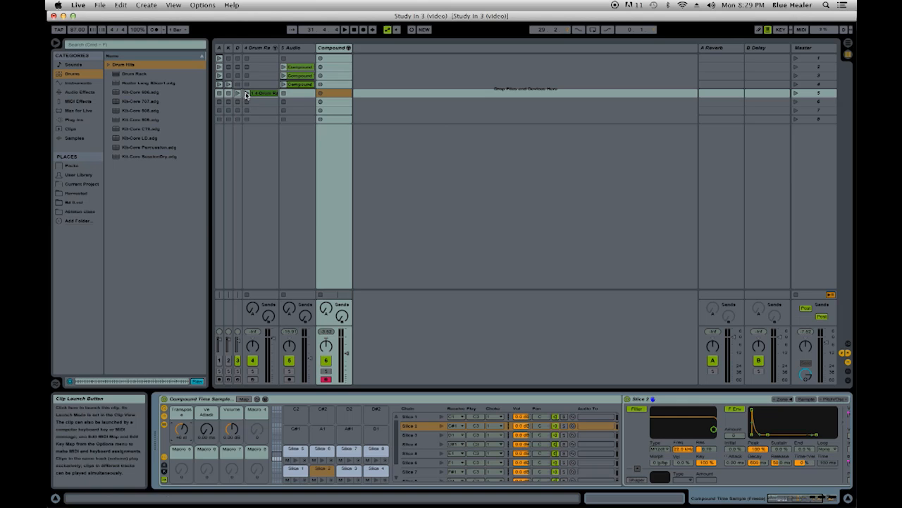
# Step: Launch the drum clip in scene 5 to play the slices over it, and stop playback
pyautogui.click(246, 95)
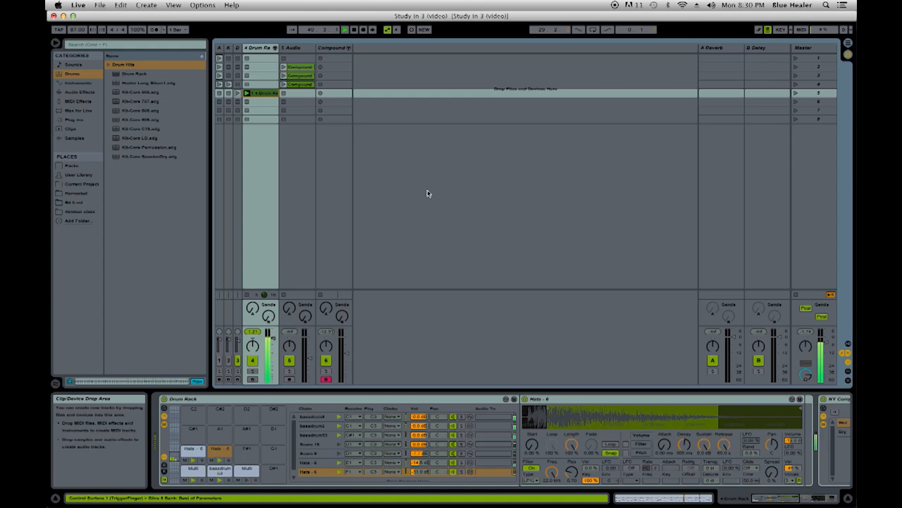
pyautogui.press('space')
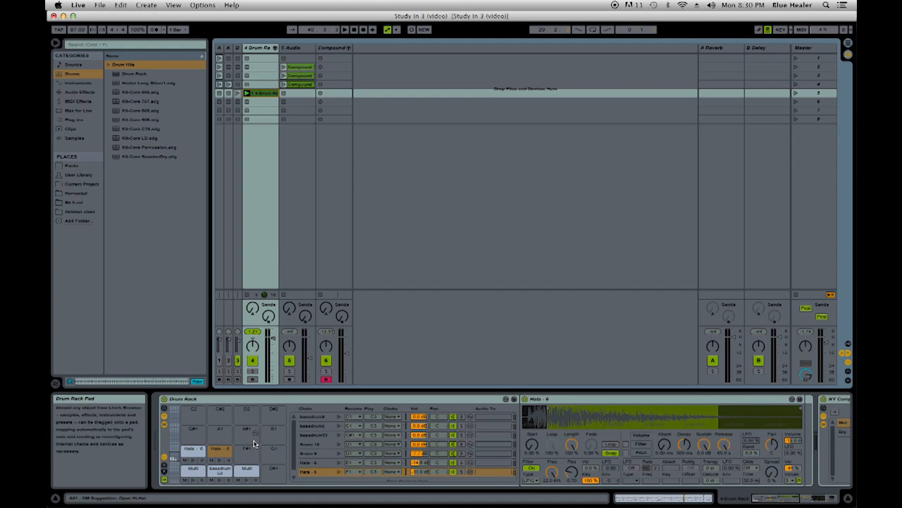
# Step: Examine Slice 1's pitch transpose and sample settings in the sliced rack, and stop the drum clip
pyautogui.doubleClick(333, 48)
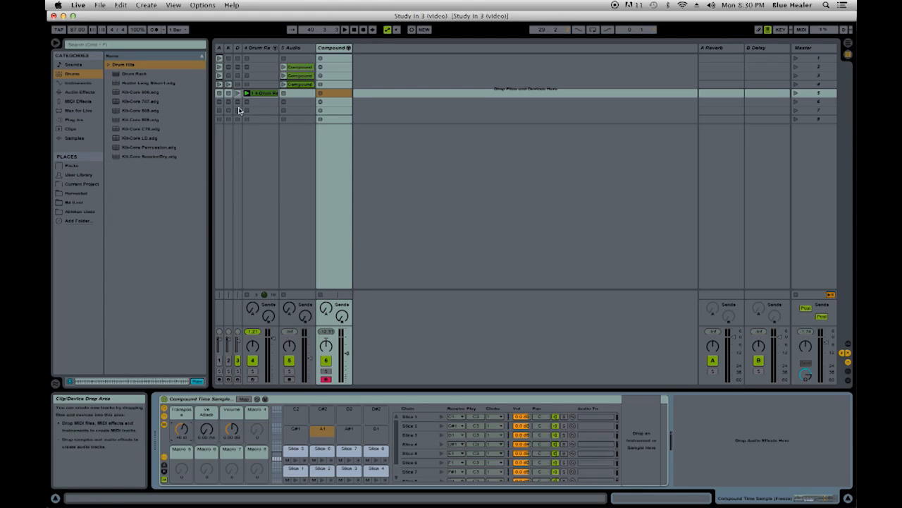
pyautogui.click(418, 417)
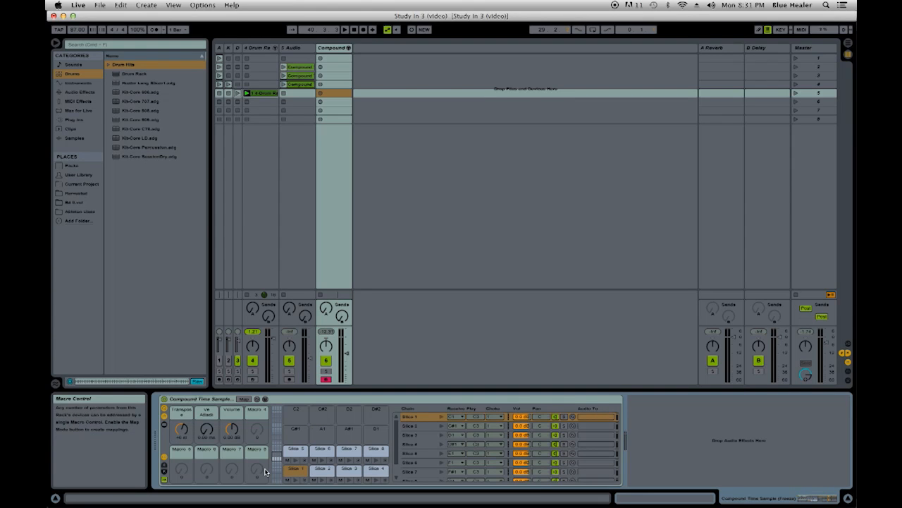
pyautogui.click(424, 419)
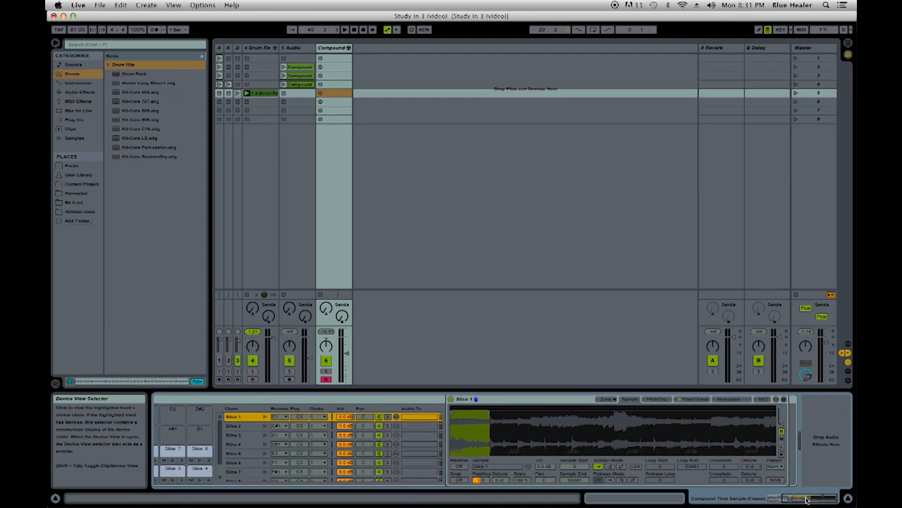
pyautogui.click(650, 400)
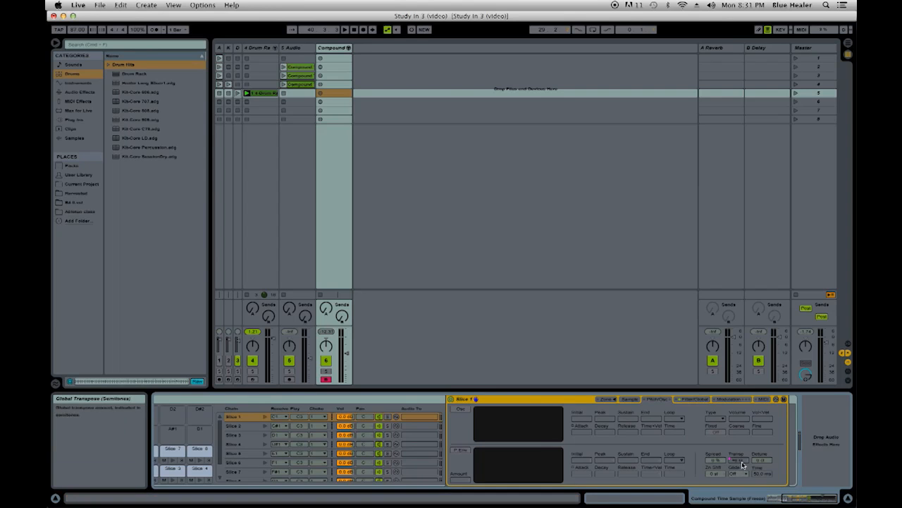
pyautogui.click(785, 499)
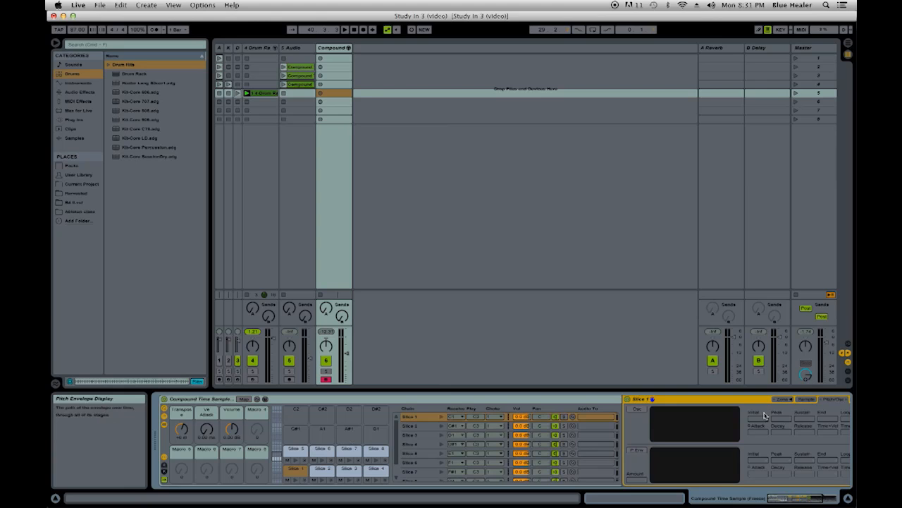
pyautogui.click(803, 400)
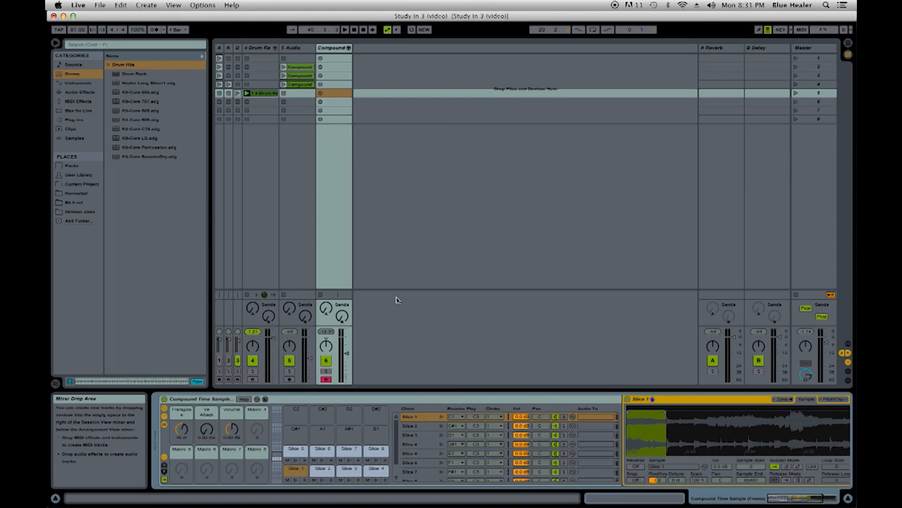
pyautogui.click(246, 295)
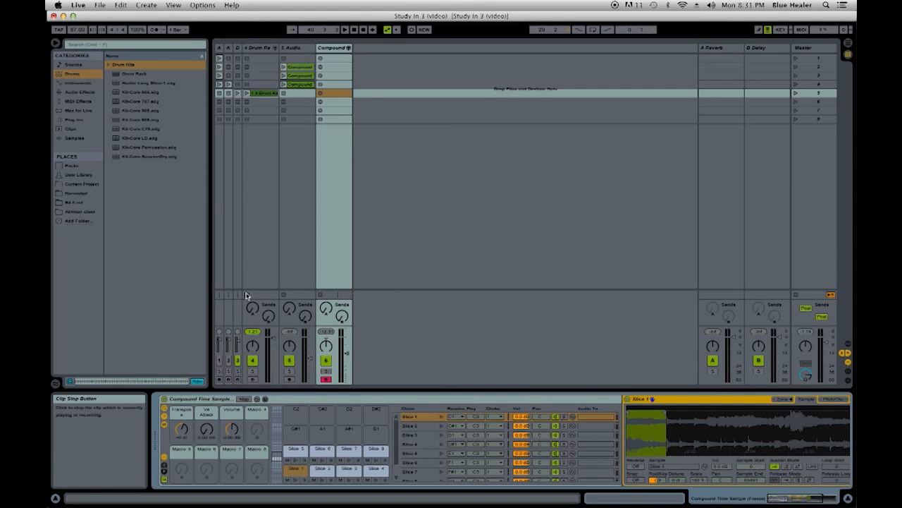